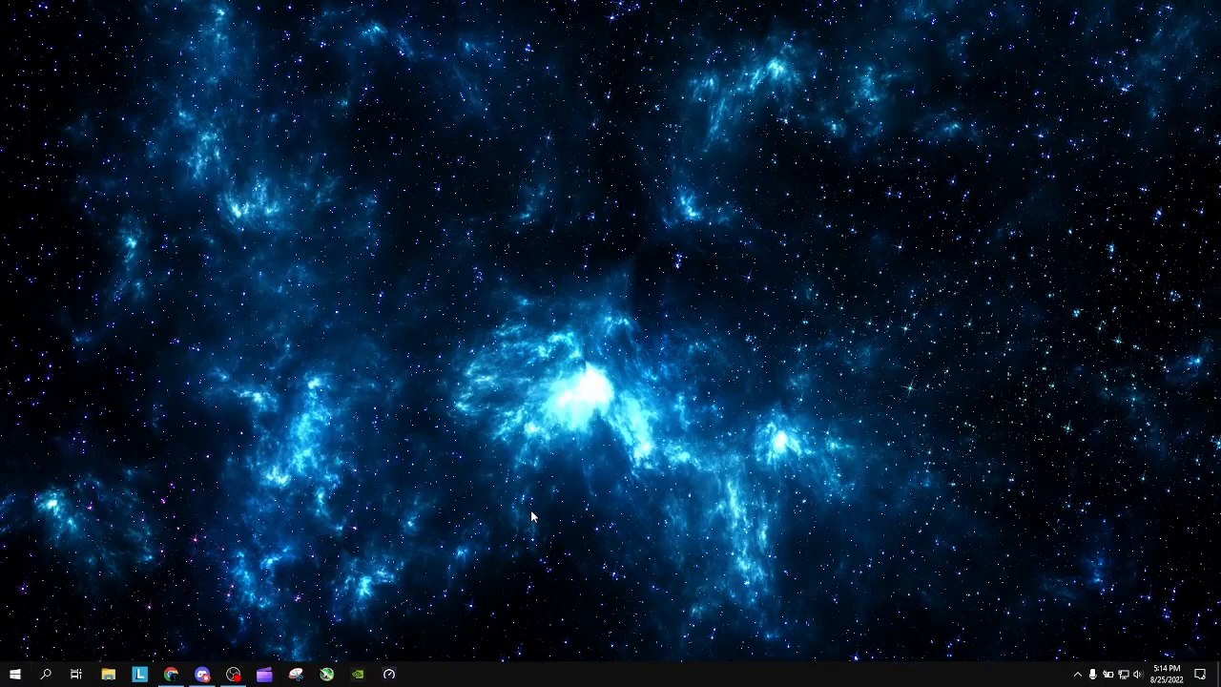
Open the live streaming page in YouTube Studio from the channel dashboard in Chrome.
{"action": "left_click", "coordinate": [172, 673]}
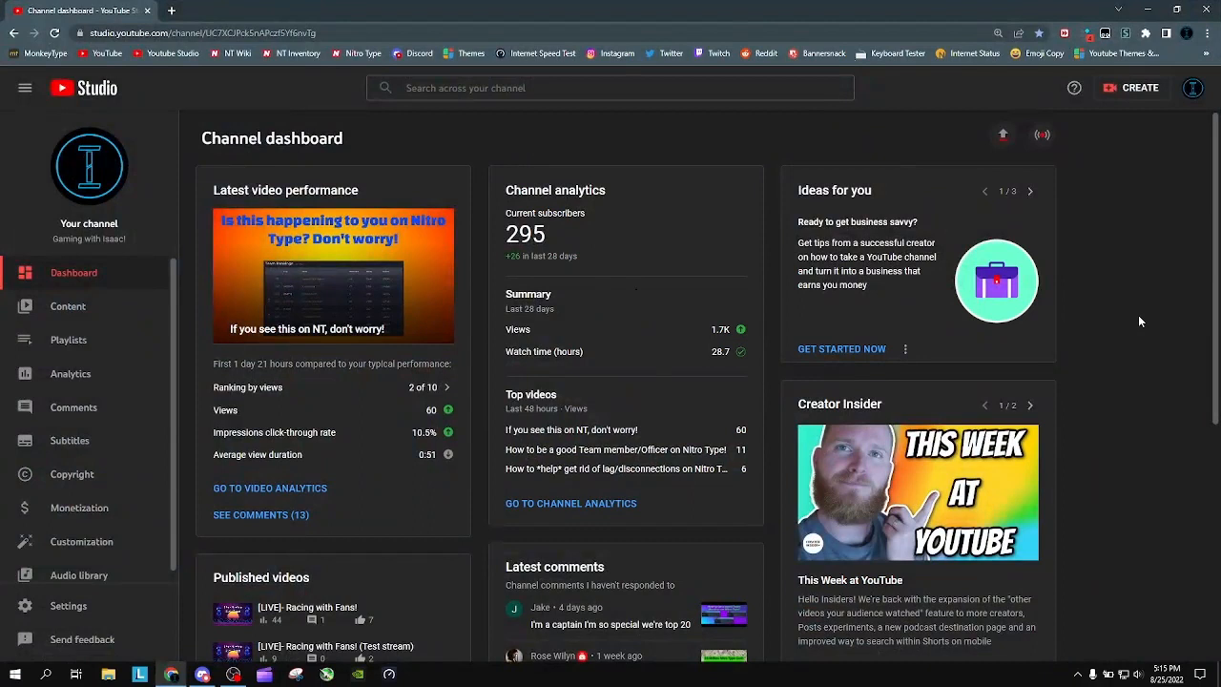
{"action": "left_click", "coordinate": [1042, 136]}
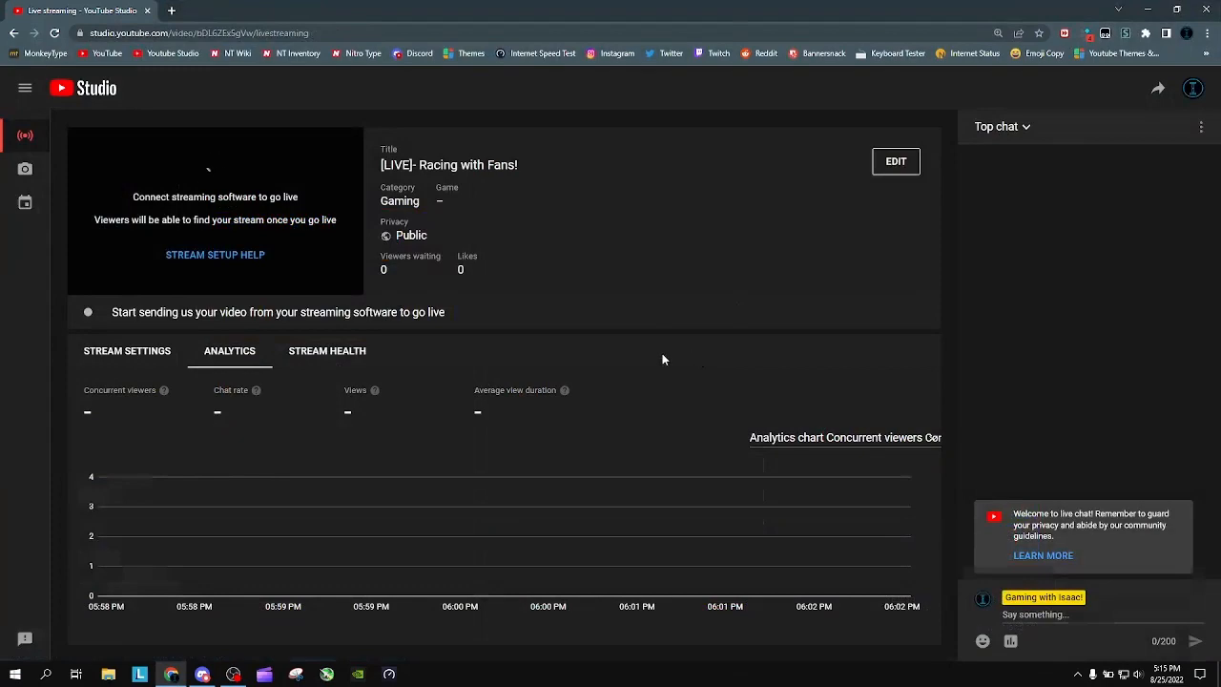
Switch to OBS and review the service and server in the Stream settings, closing the settings when finished.
{"action": "left_click", "coordinate": [234, 673]}
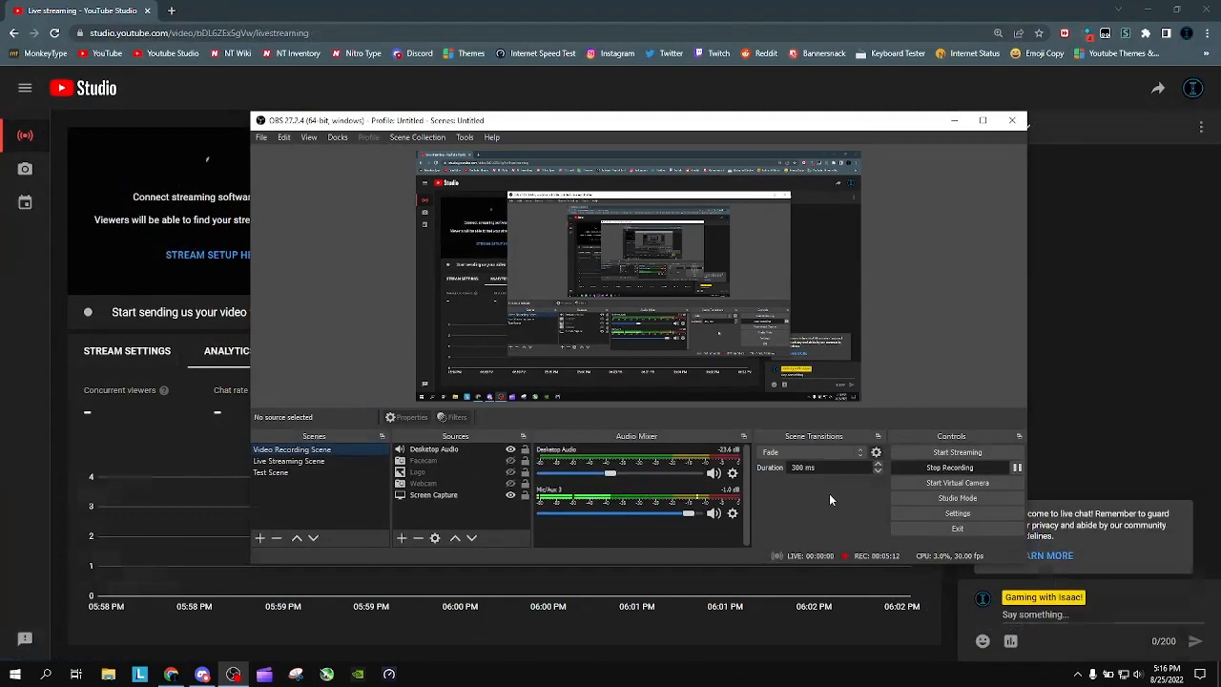
{"action": "left_click", "coordinate": [961, 516]}
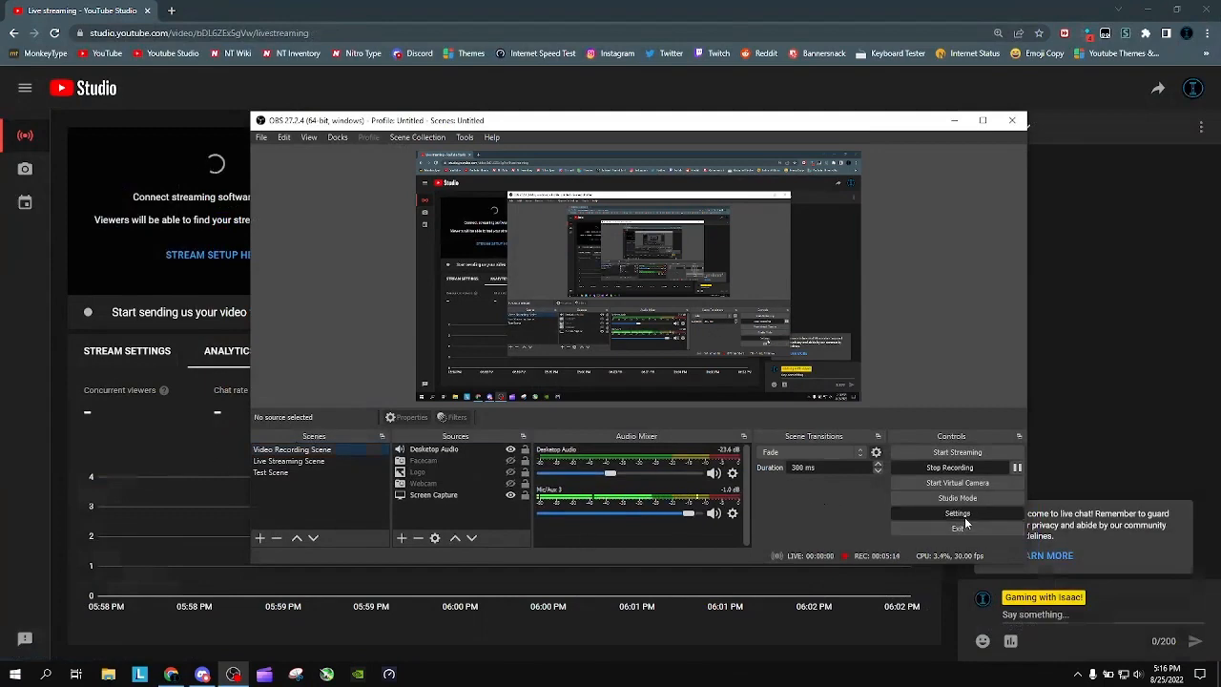
{"action": "left_click", "coordinate": [372, 172]}
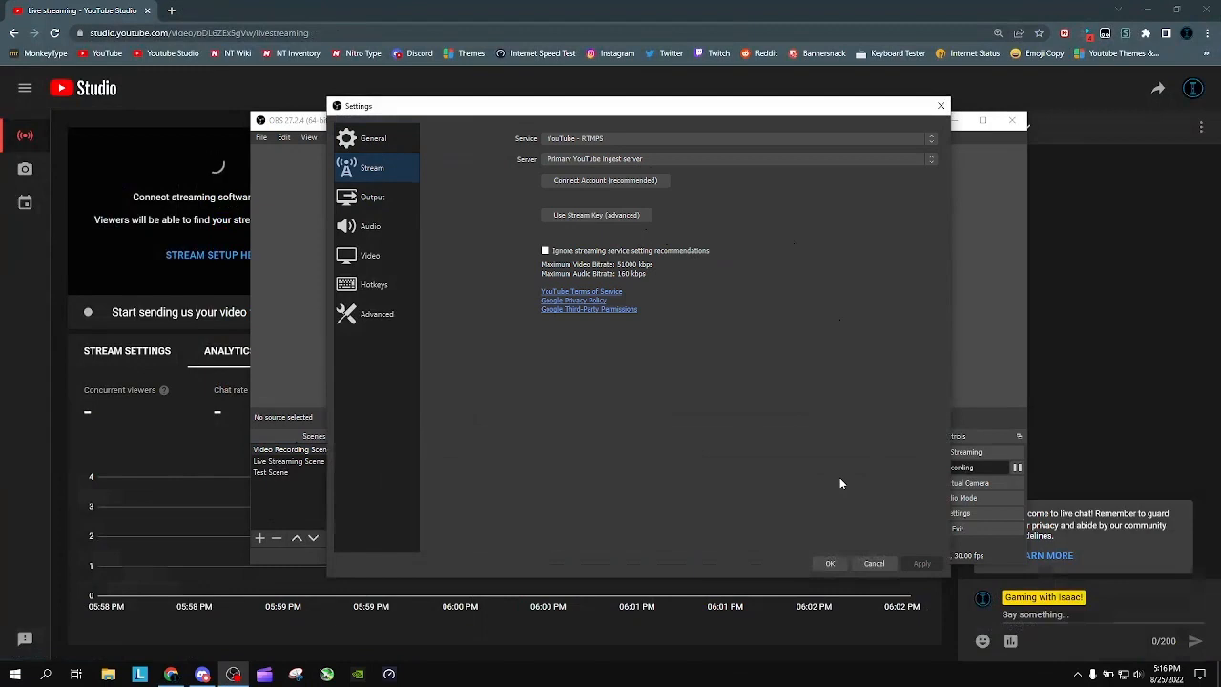
{"action": "left_click", "coordinate": [820, 563]}
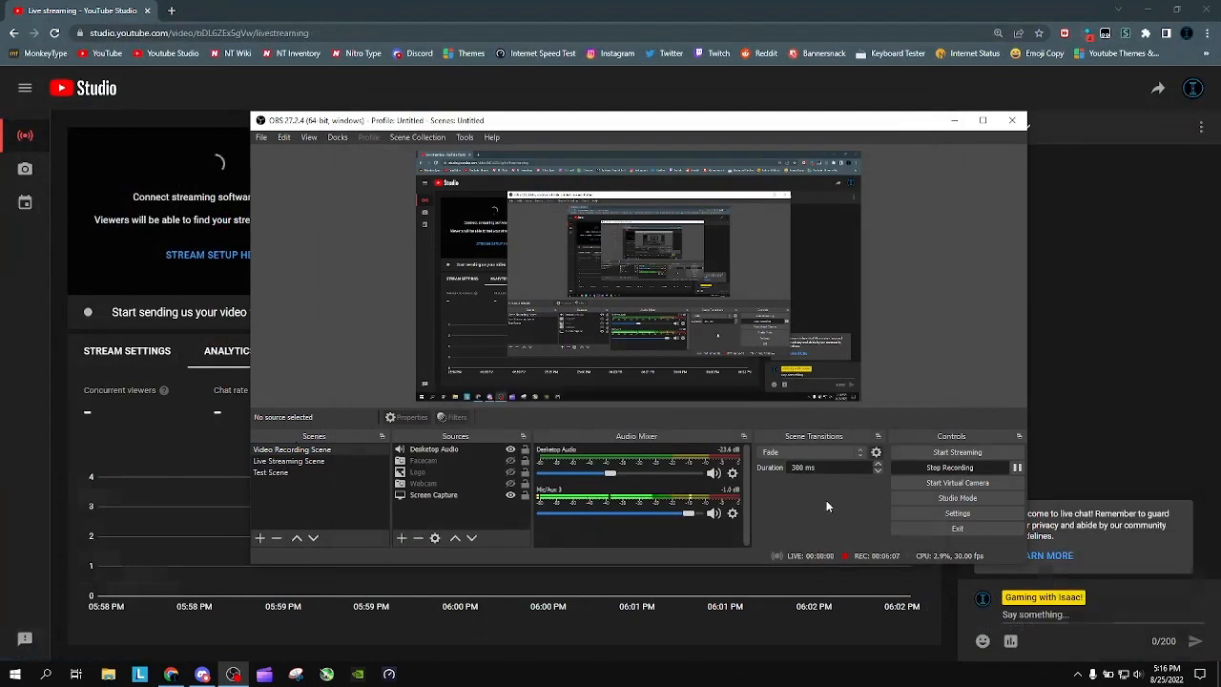
Create a scene named "test scene for video" containing a Screen Capture source that shows the primary monitor.
{"action": "left_click", "coordinate": [262, 538]}
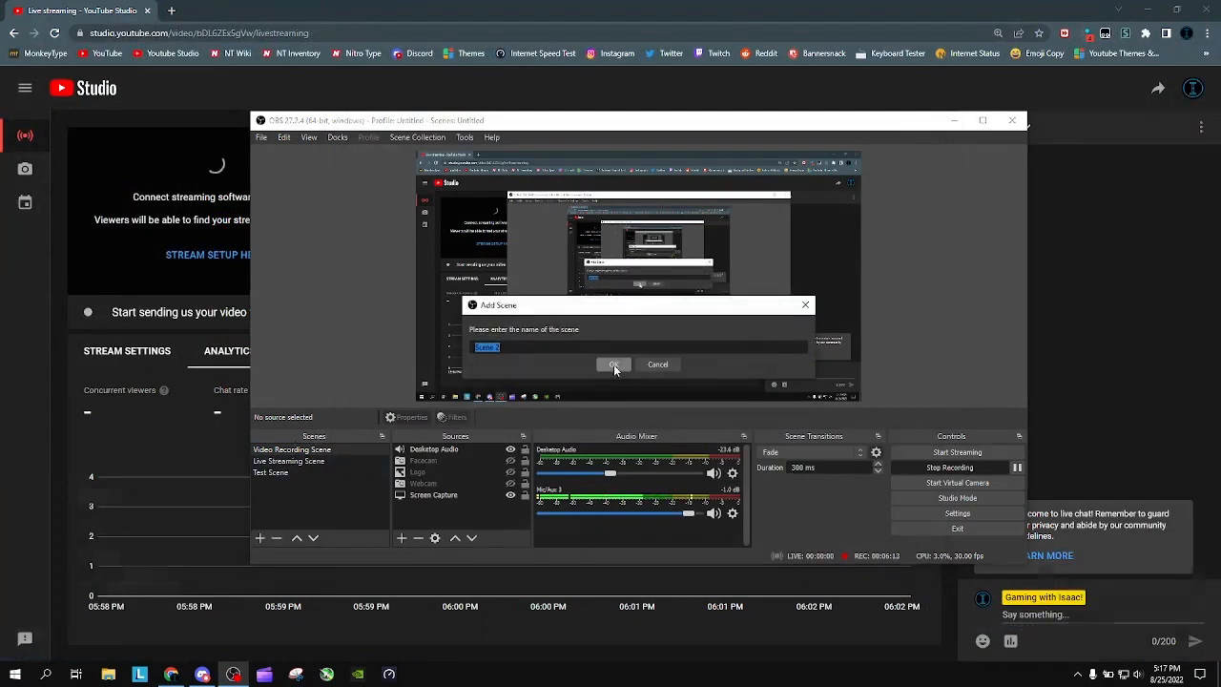
{"action": "key", "text": "BackSpace"}
{"action": "type", "text": "test scene for video"}
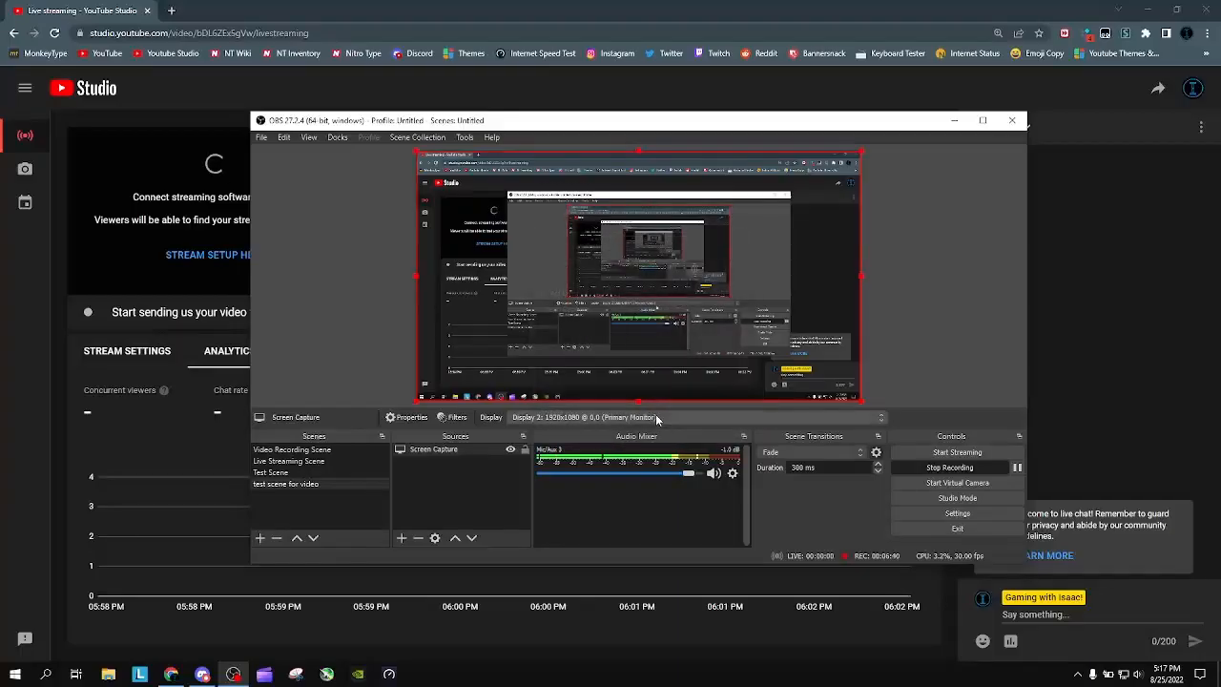
{"action": "left_click", "coordinate": [899, 305]}
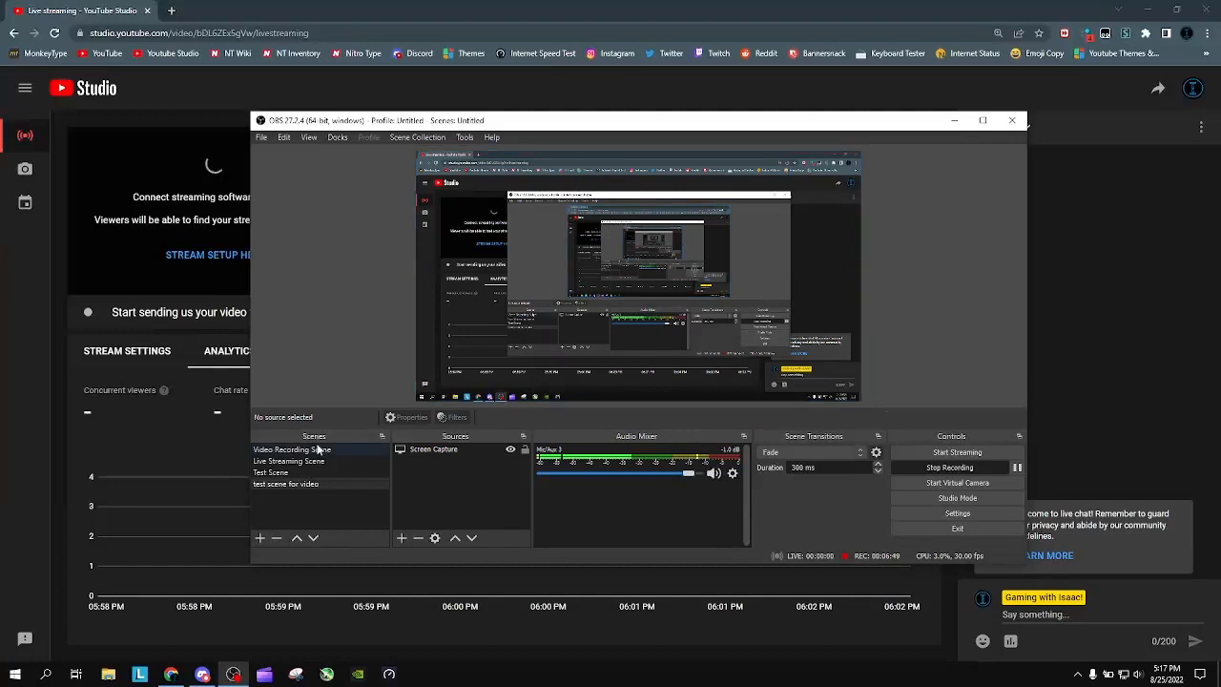
Add the existing Webcam video capture device to "test scene for video" and place it enlarged in the upper-right corner of the canvas.
{"action": "left_click", "coordinate": [353, 450]}
{"action": "left_click", "coordinate": [308, 483]}
{"action": "left_click", "coordinate": [403, 538]}
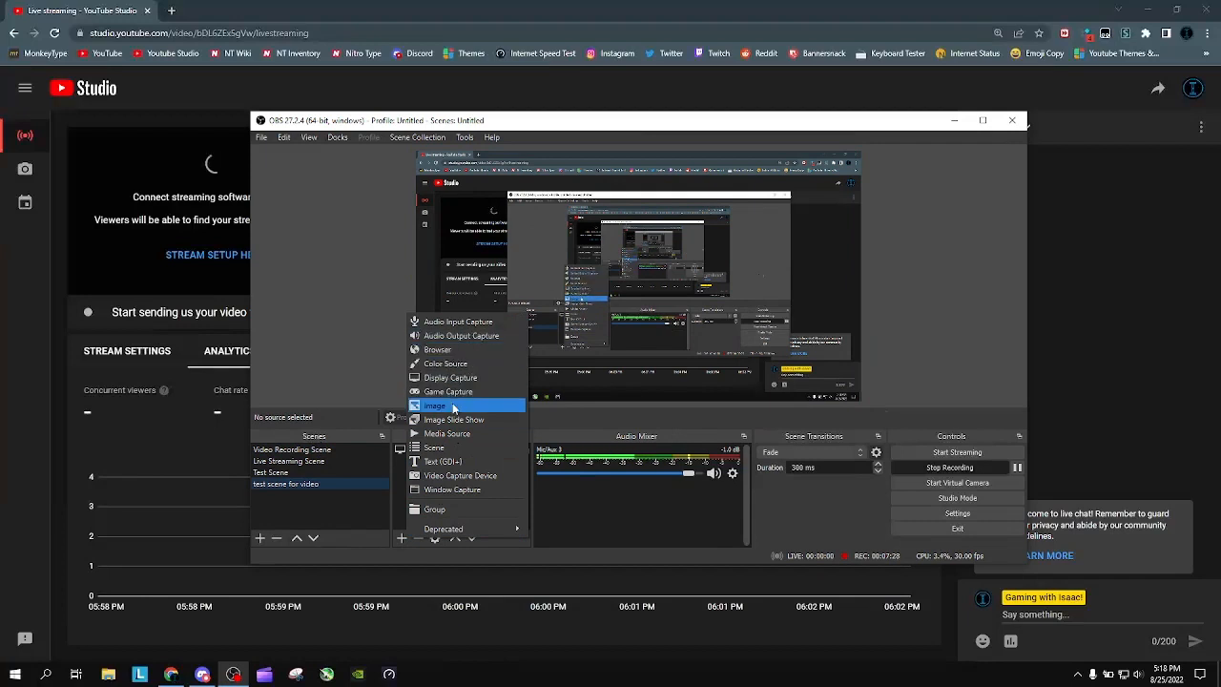
{"action": "left_click", "coordinate": [441, 476]}
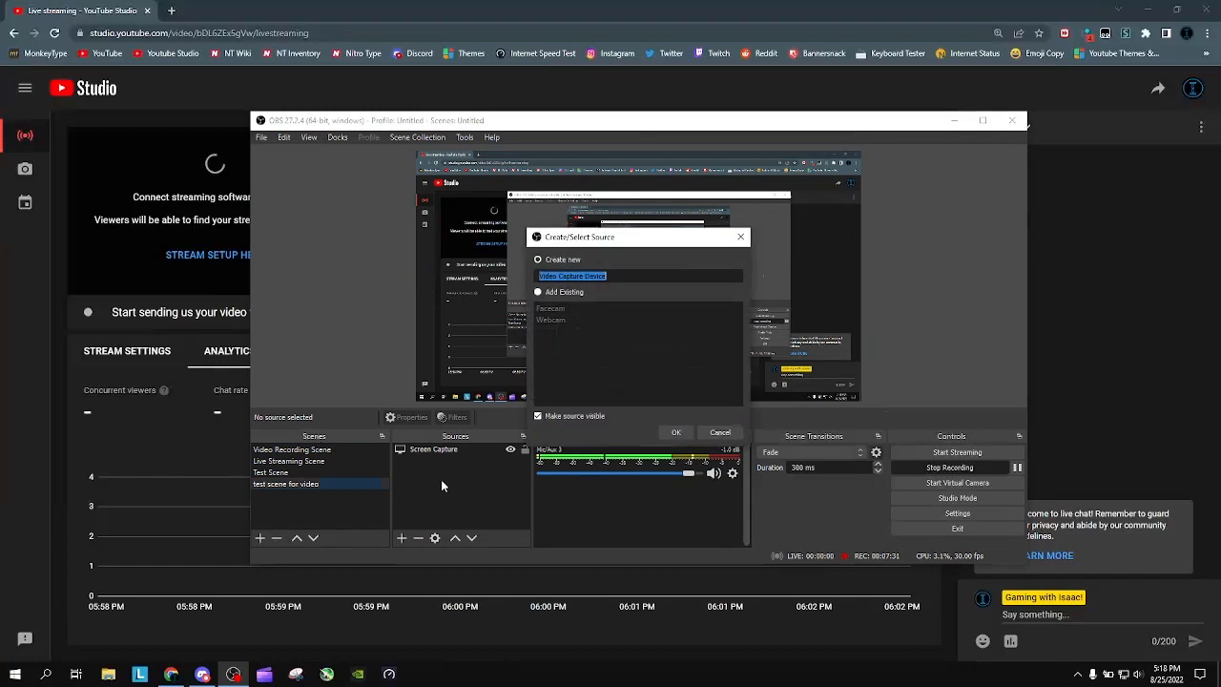
{"action": "left_click", "coordinate": [554, 291]}
{"action": "left_click", "coordinate": [552, 321]}
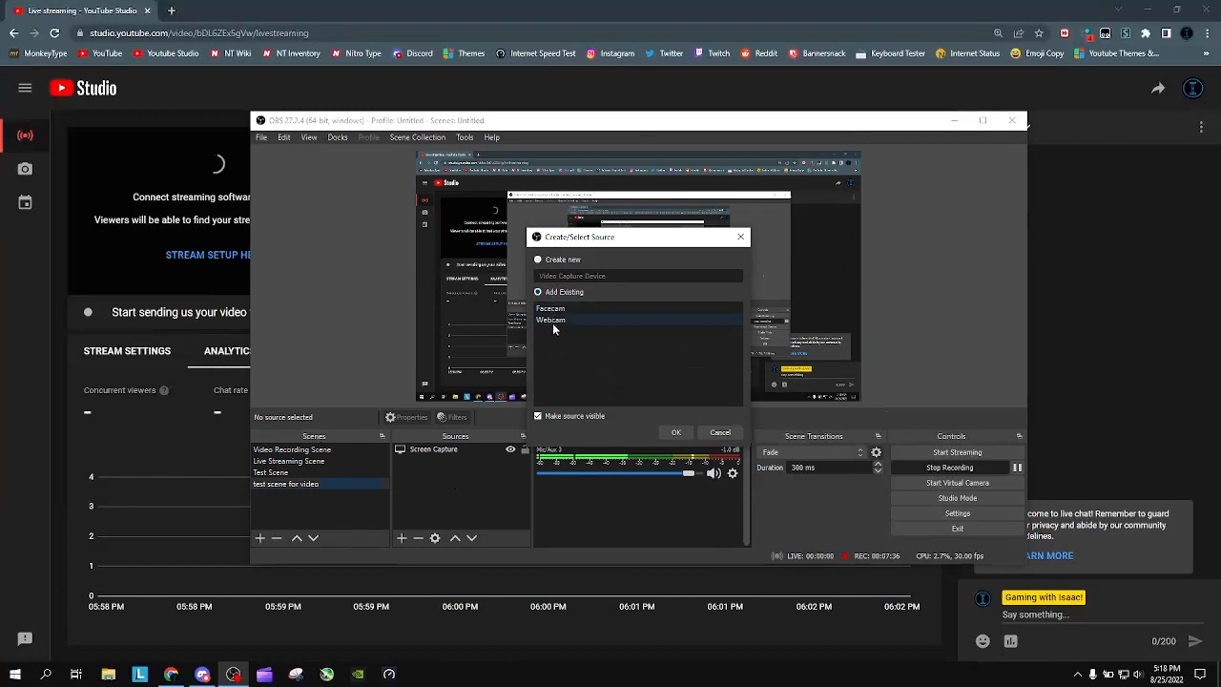
{"action": "left_click", "coordinate": [676, 433]}
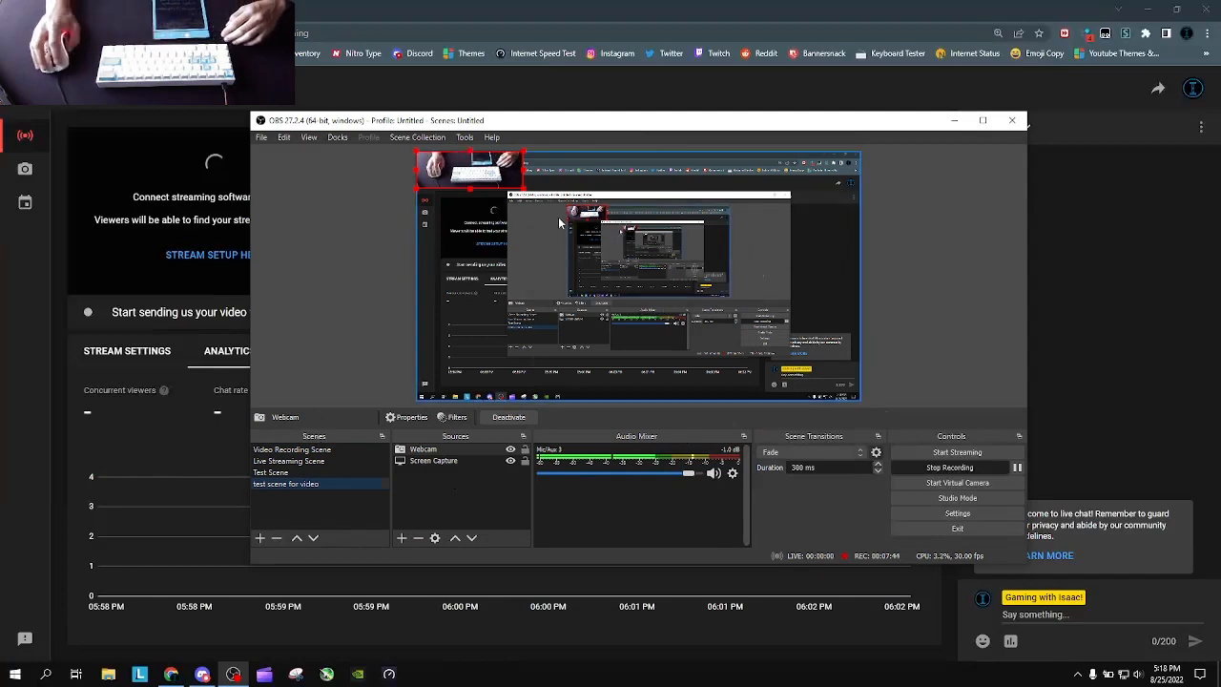
{"action": "left_click_drag", "start_coordinate": [524, 189], "coordinate": [759, 189]}
{"action": "left_click", "coordinate": [939, 204]}
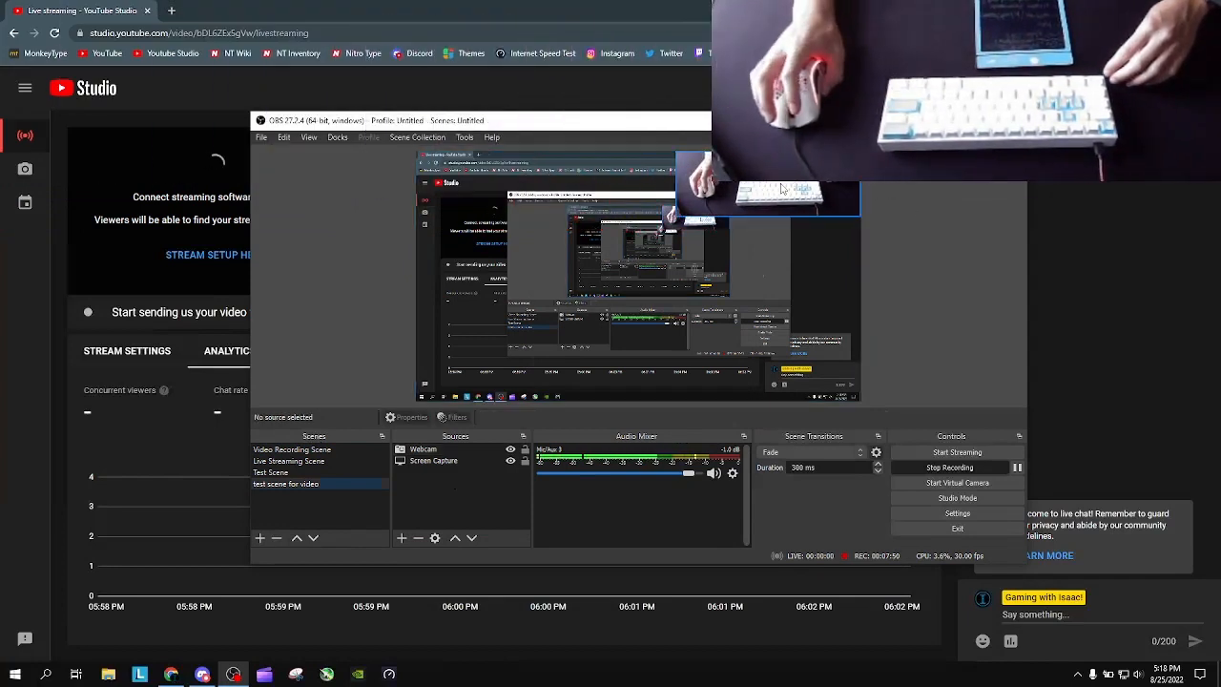
Remove the Webcam source from "test scene for video".
{"action": "left_click", "coordinate": [429, 449]}
{"action": "key", "text": "Delete"}
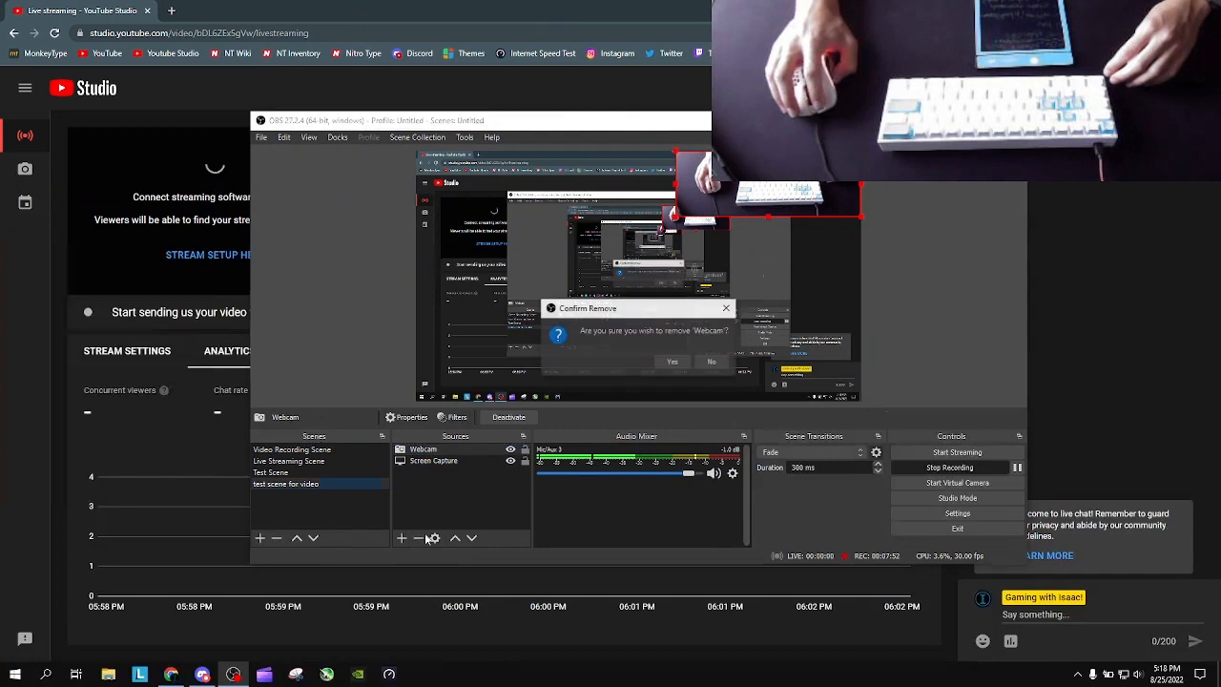
{"action": "left_click", "coordinate": [649, 357]}
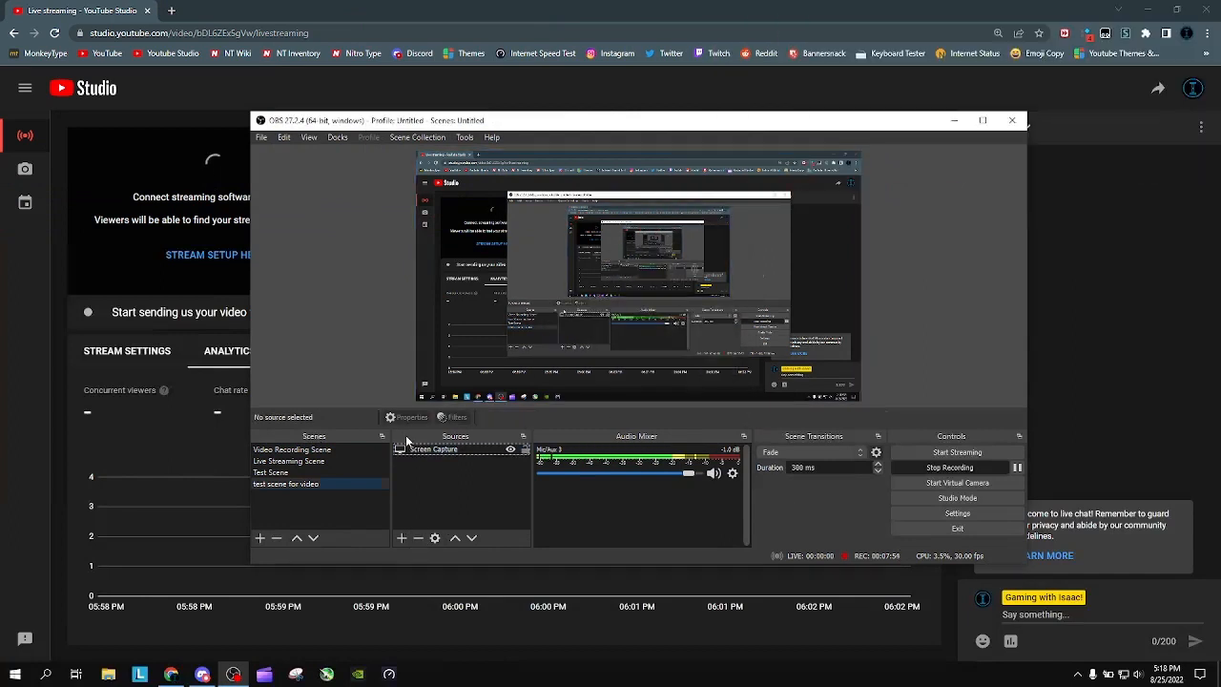
Make Video Recording Scene active and set the streaming output's rate control to CBR in the settings.
{"action": "left_click", "coordinate": [315, 449]}
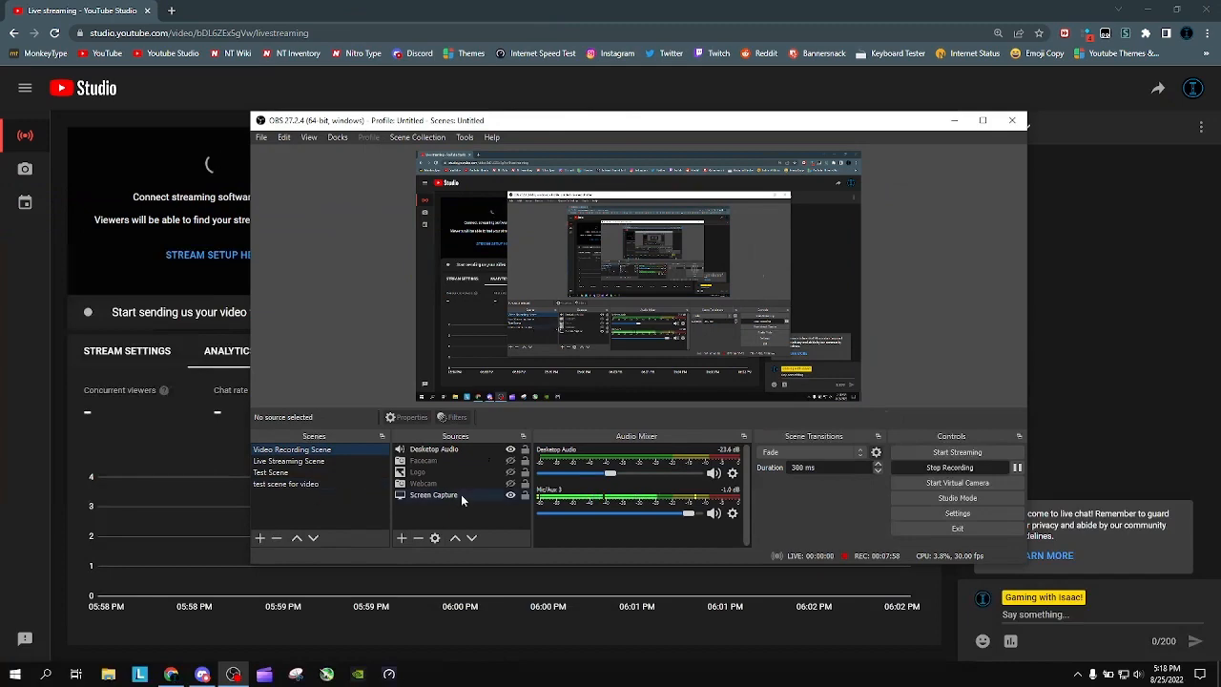
{"action": "left_click", "coordinate": [901, 518]}
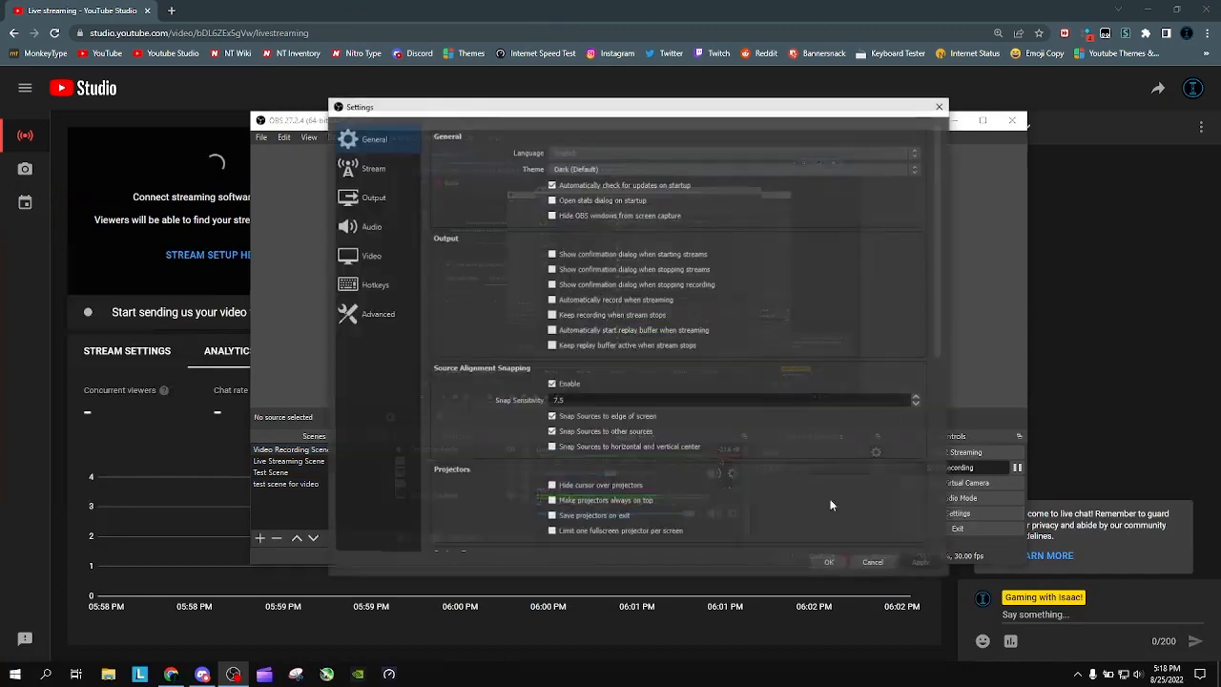
{"action": "left_click", "coordinate": [393, 197]}
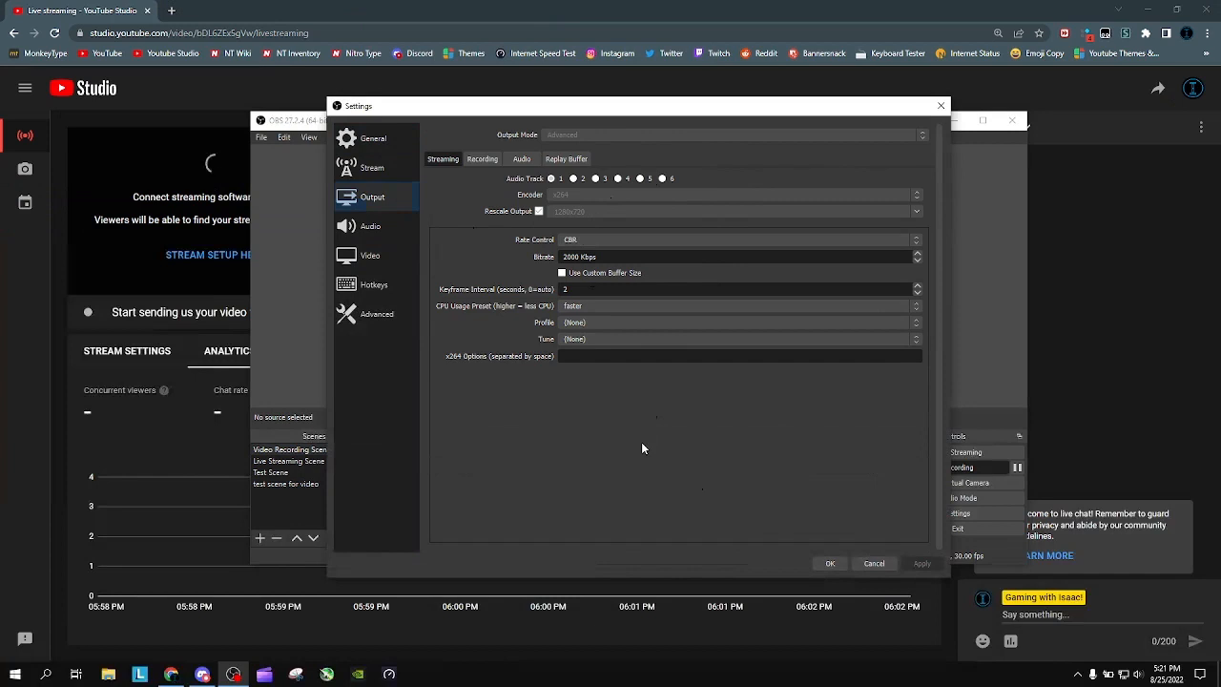
{"action": "left_click", "coordinate": [588, 244]}
{"action": "left_click", "coordinate": [585, 250]}
Check the Stream settings again and choose the "faster" CPU usage preset for the streaming output.
{"action": "left_click", "coordinate": [396, 168]}
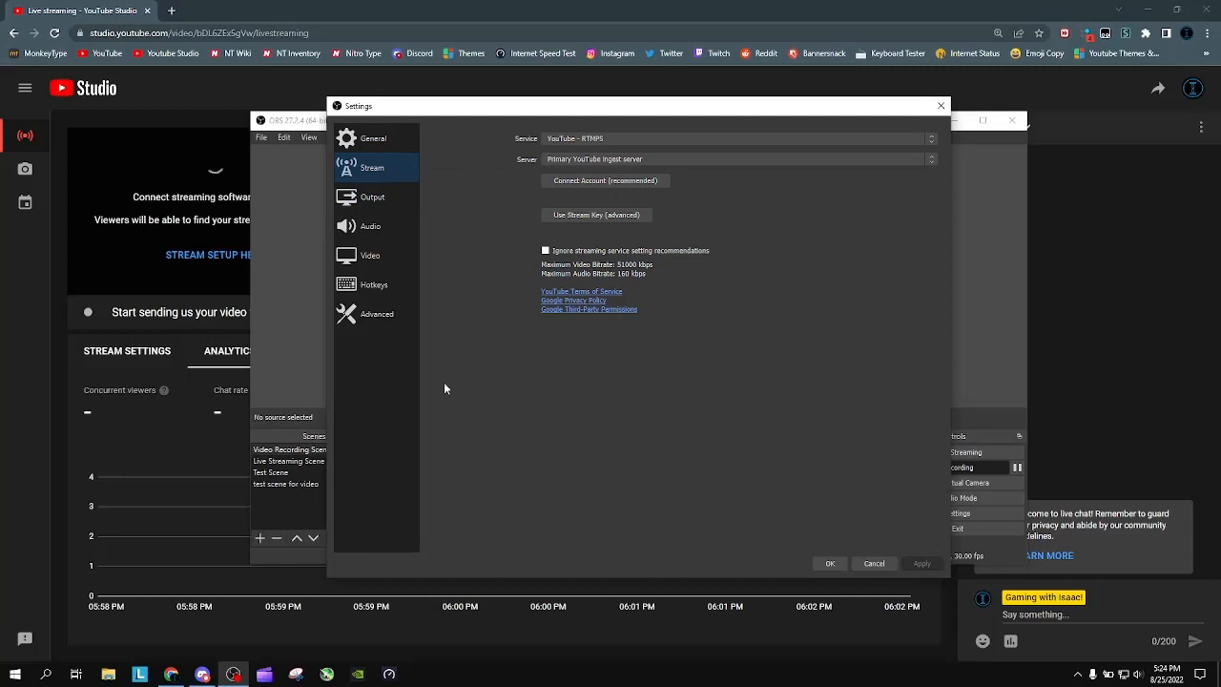
{"action": "left_click", "coordinate": [392, 198]}
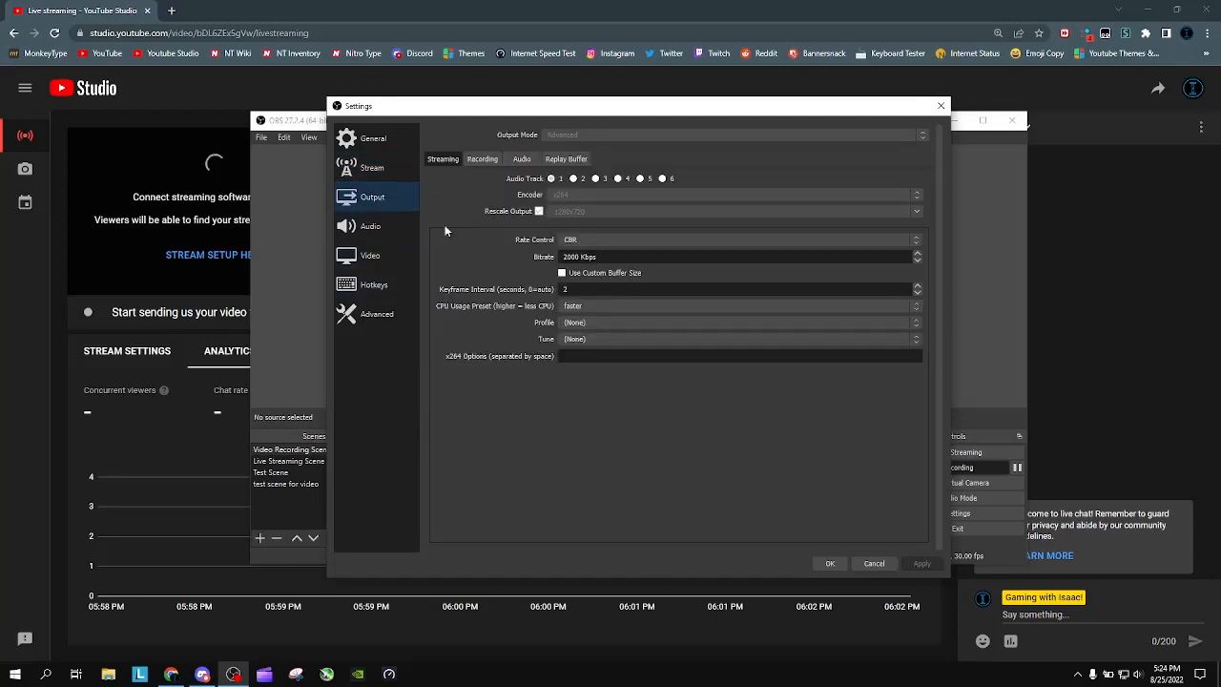
{"action": "left_click", "coordinate": [575, 306]}
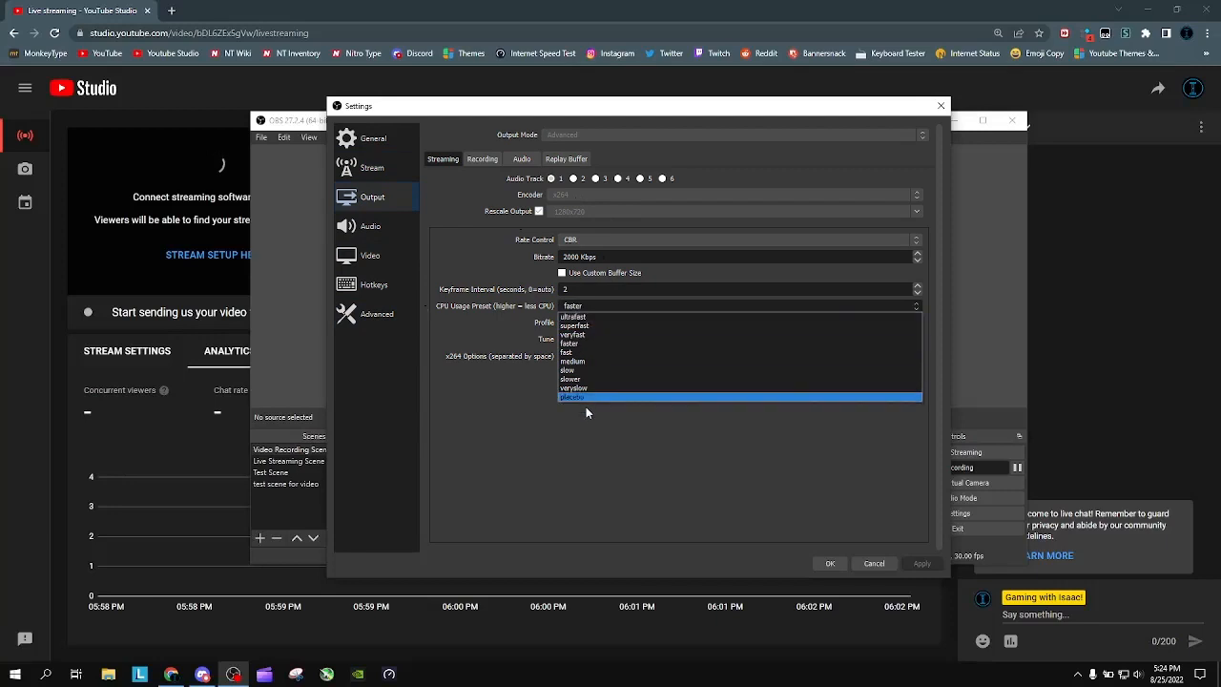
{"action": "left_click", "coordinate": [587, 344]}
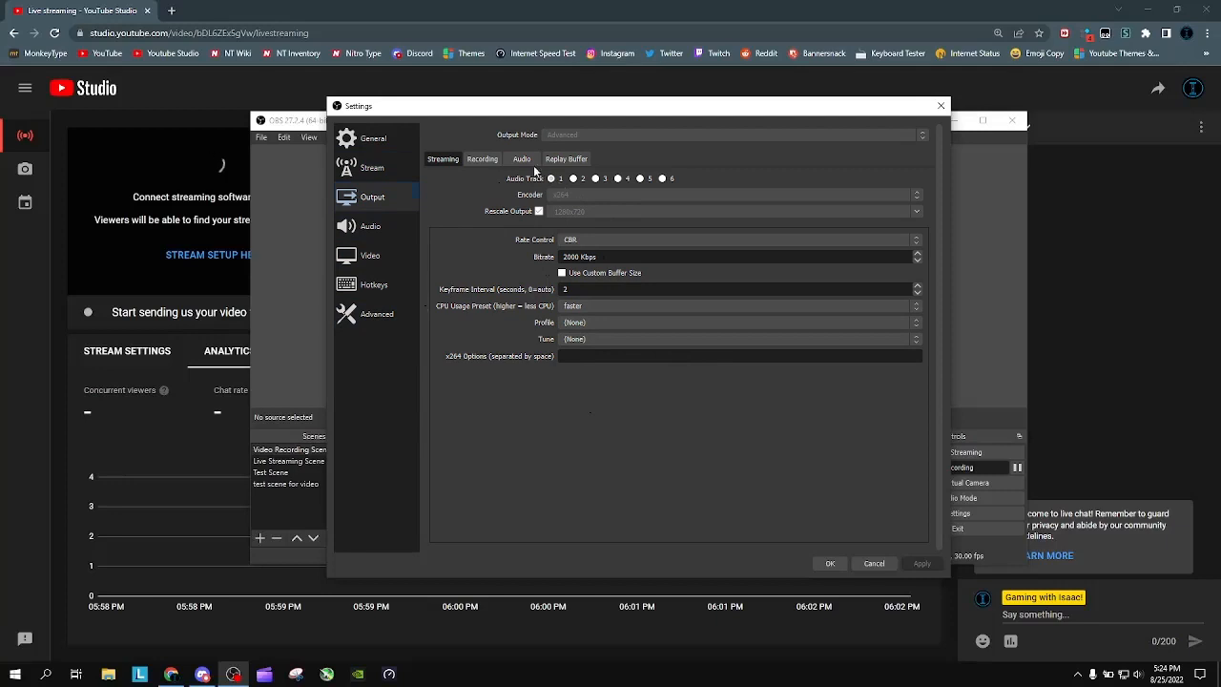
Review the output audio tracks, global audio devices, video resolution and general settings, closing the settings when finished.
{"action": "left_click", "coordinate": [521, 160]}
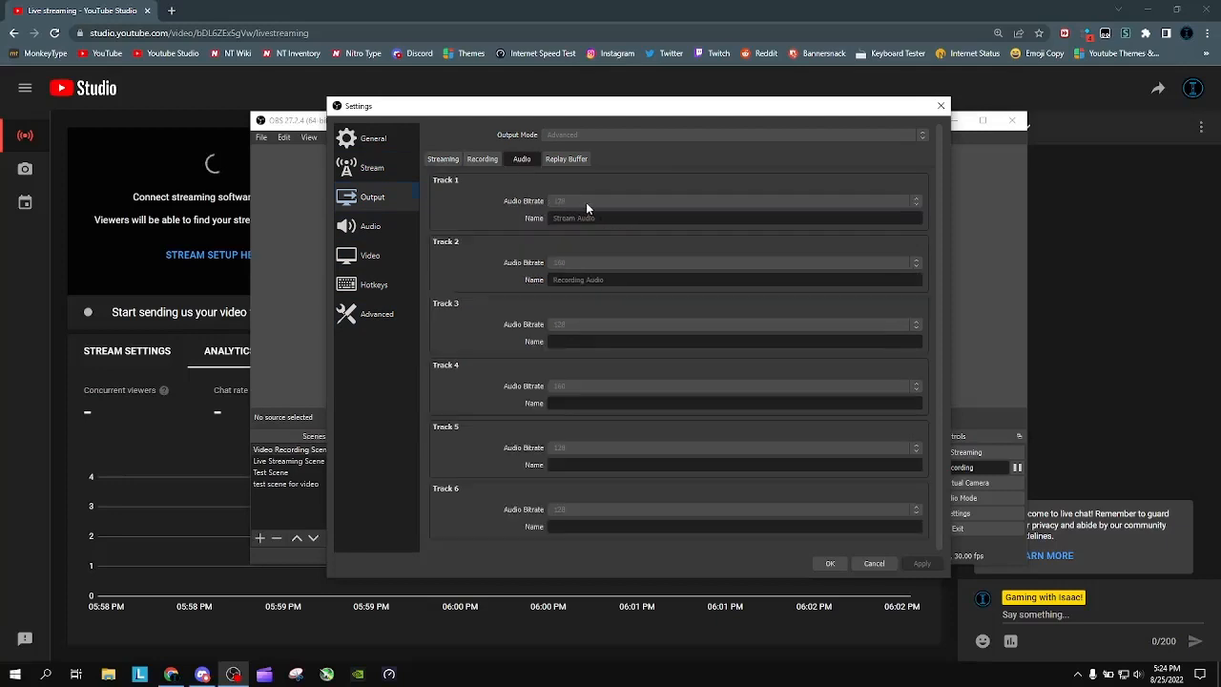
{"action": "left_click", "coordinate": [446, 159]}
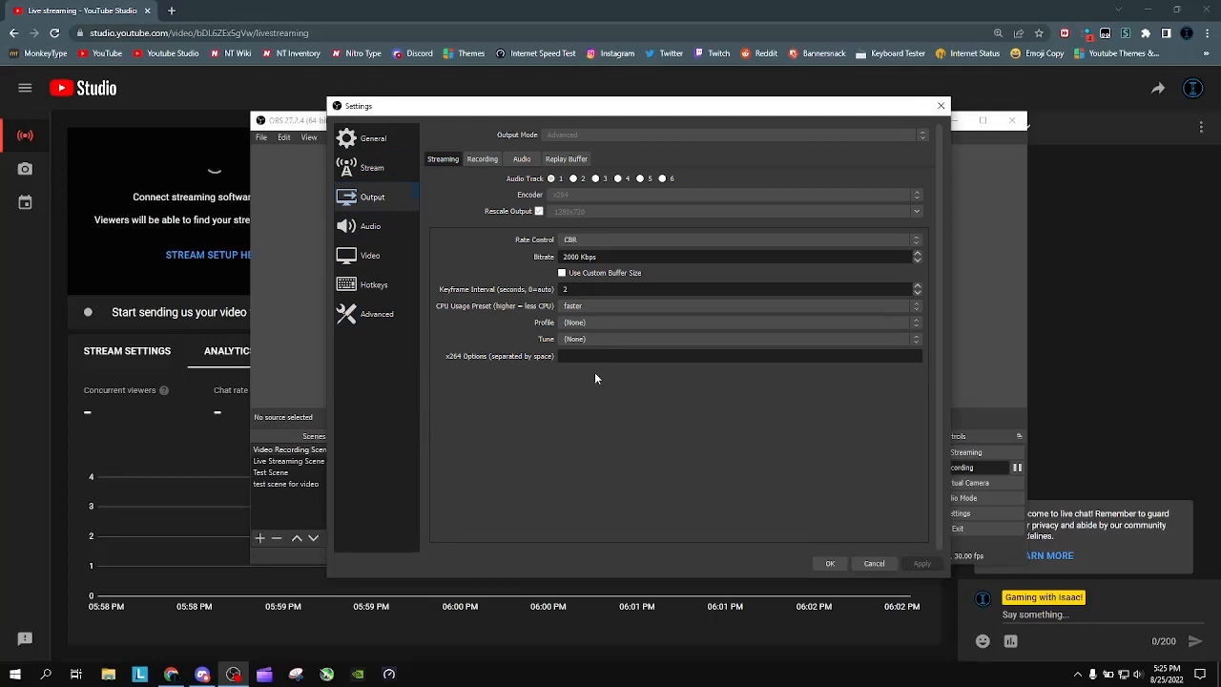
{"action": "left_click", "coordinate": [393, 229]}
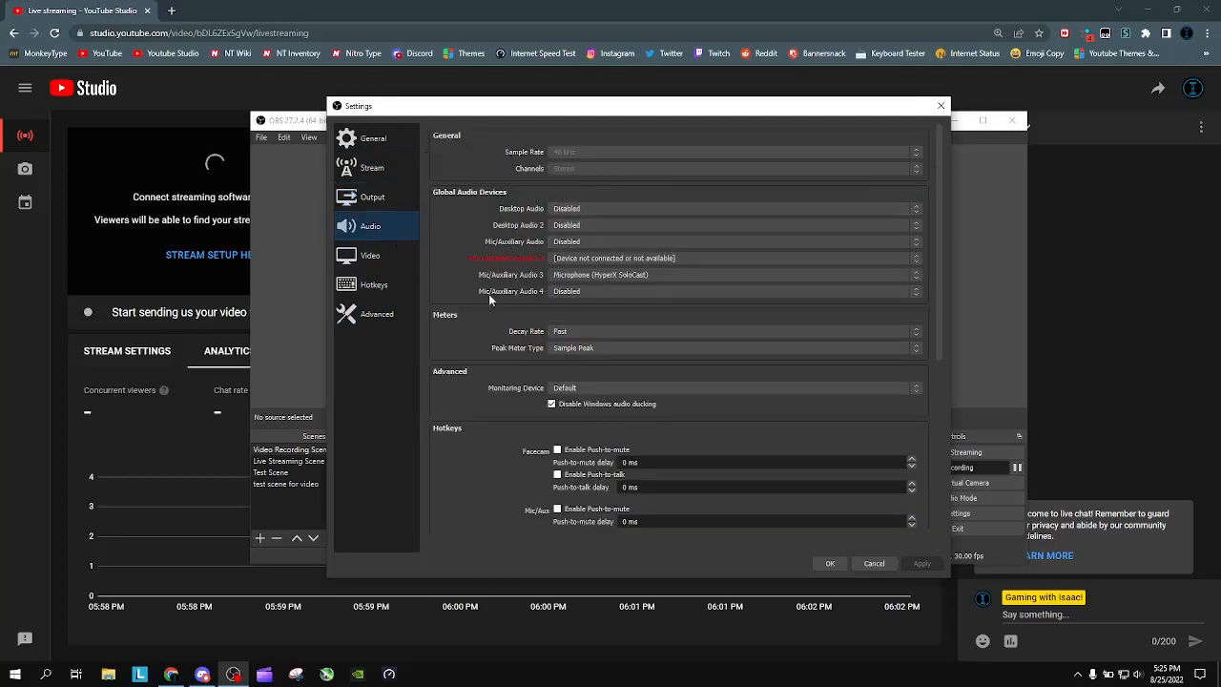
{"action": "left_click", "coordinate": [386, 254]}
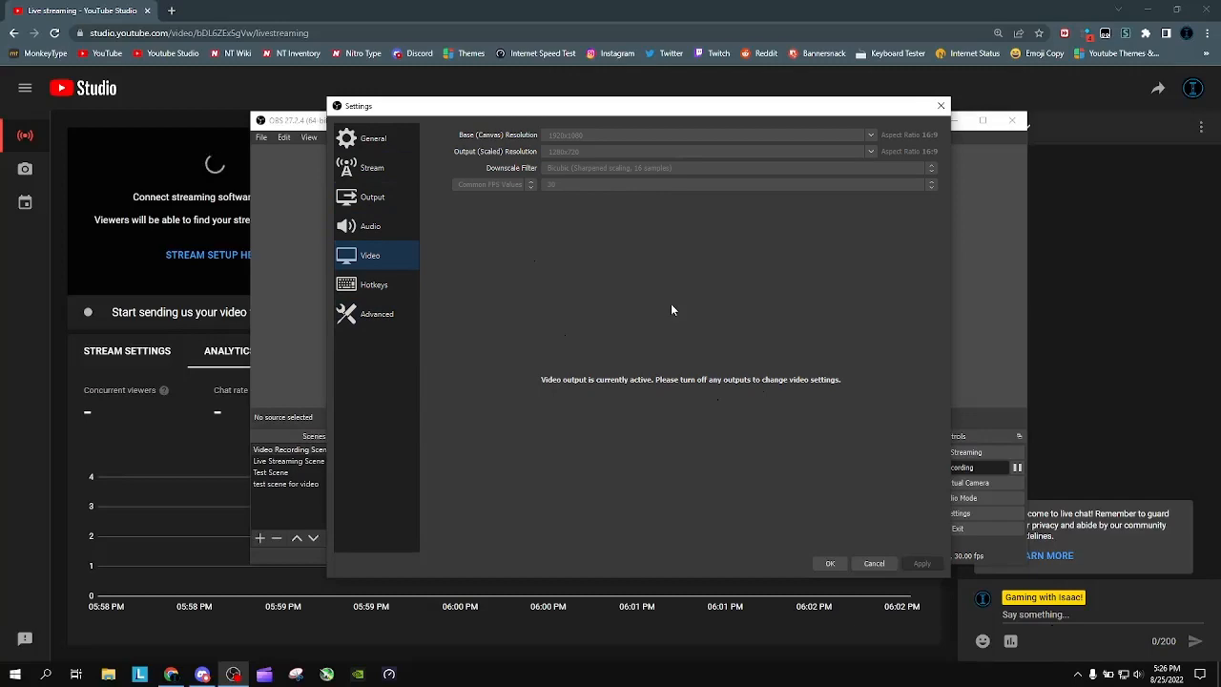
{"action": "left_click", "coordinate": [376, 143]}
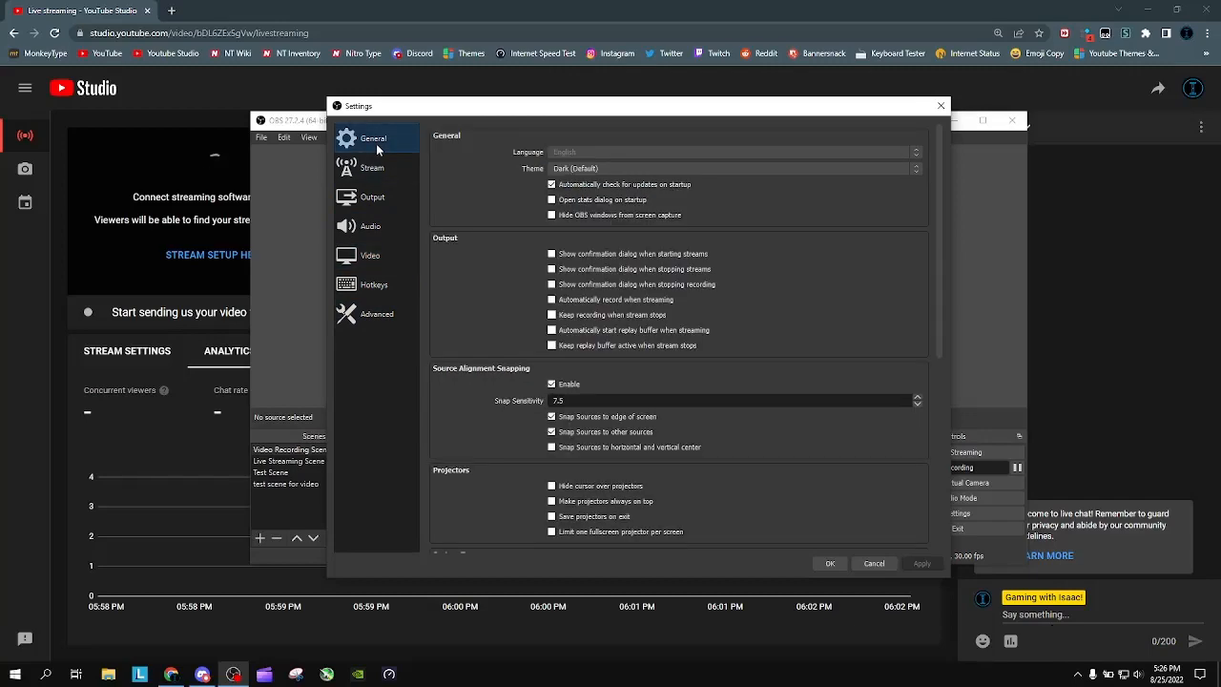
{"action": "left_click", "coordinate": [838, 559]}
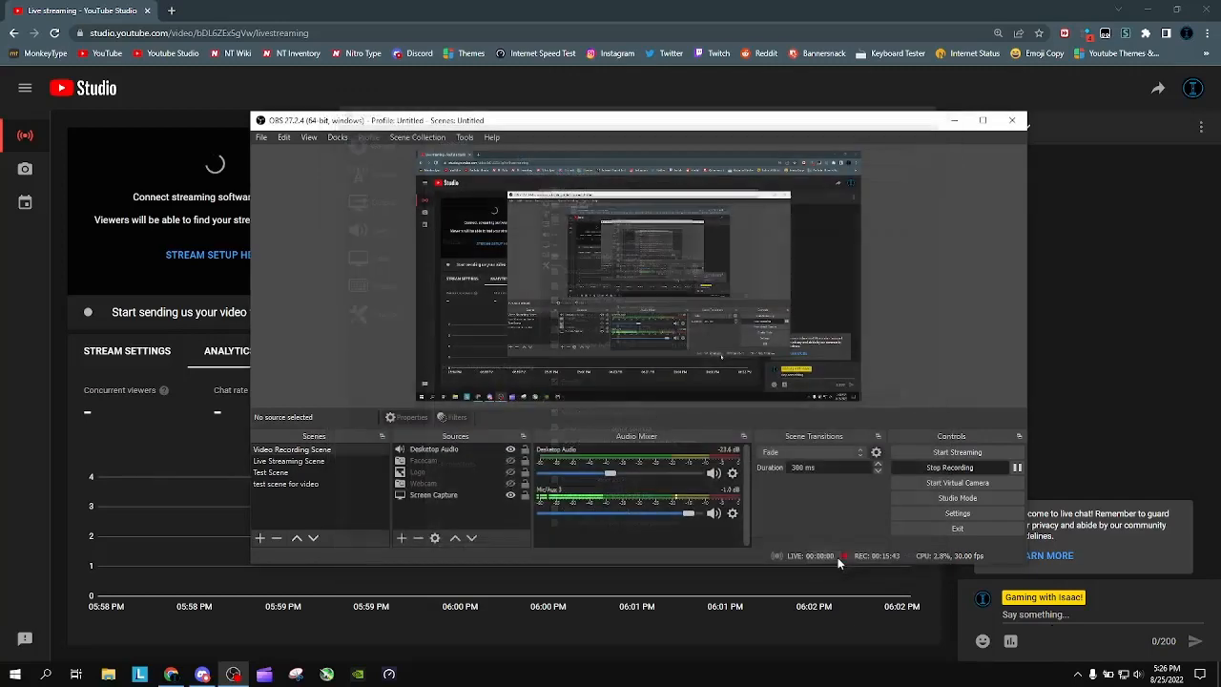
Minimize OBS and open Task Manager to examine the CPU performance.
{"action": "left_click", "coordinate": [951, 120]}
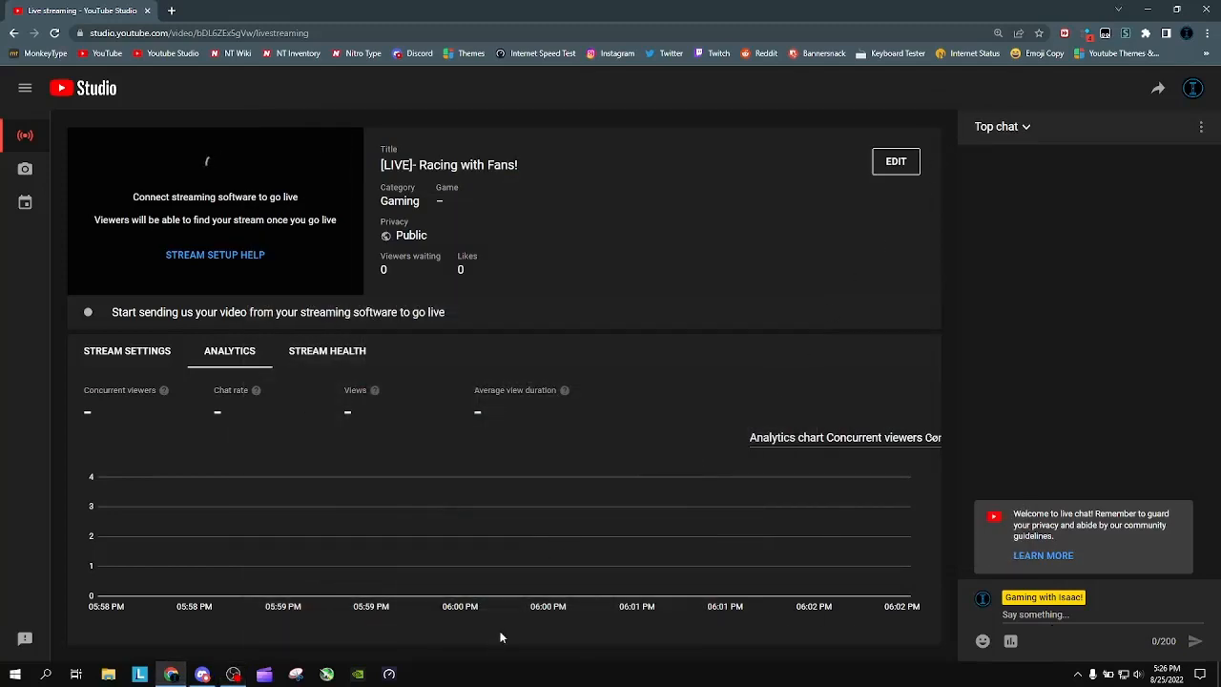
{"action": "right_click", "coordinate": [497, 675]}
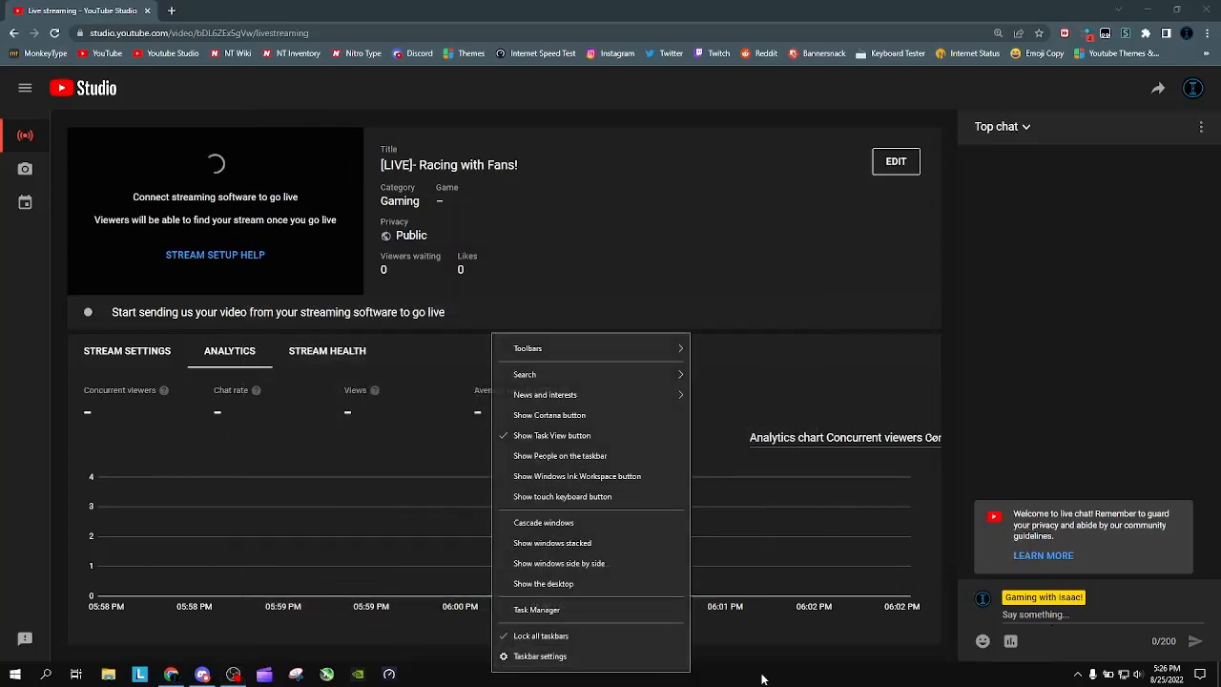
{"action": "left_click", "coordinate": [535, 610]}
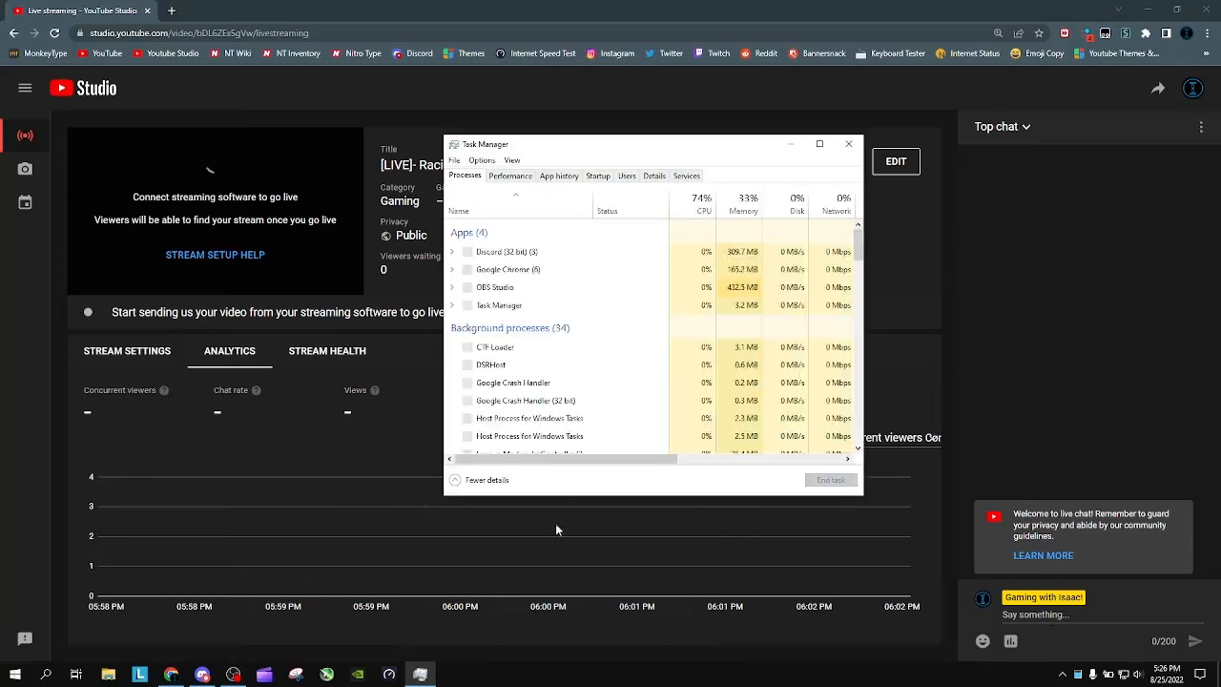
{"action": "left_click", "coordinate": [512, 177]}
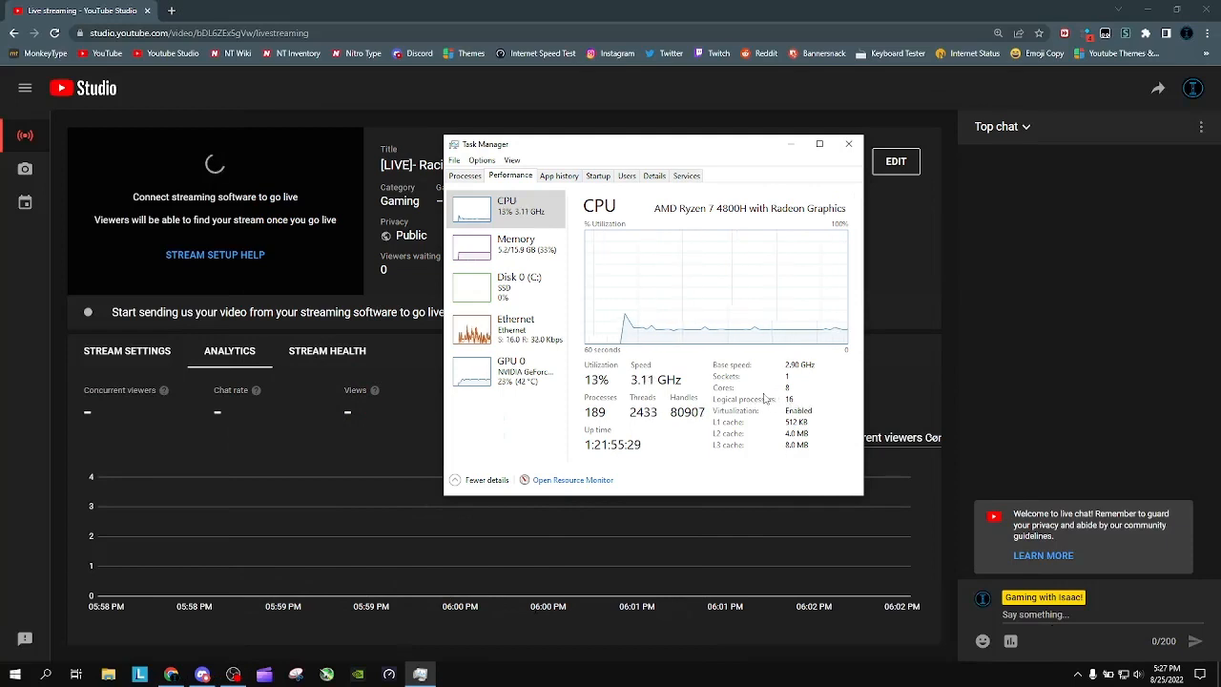
Change the CPU utilization graph in Task Manager to show logical processors.
{"action": "right_click", "coordinate": [693, 267]}
{"action": "mouse_move", "coordinate": [722, 273]}
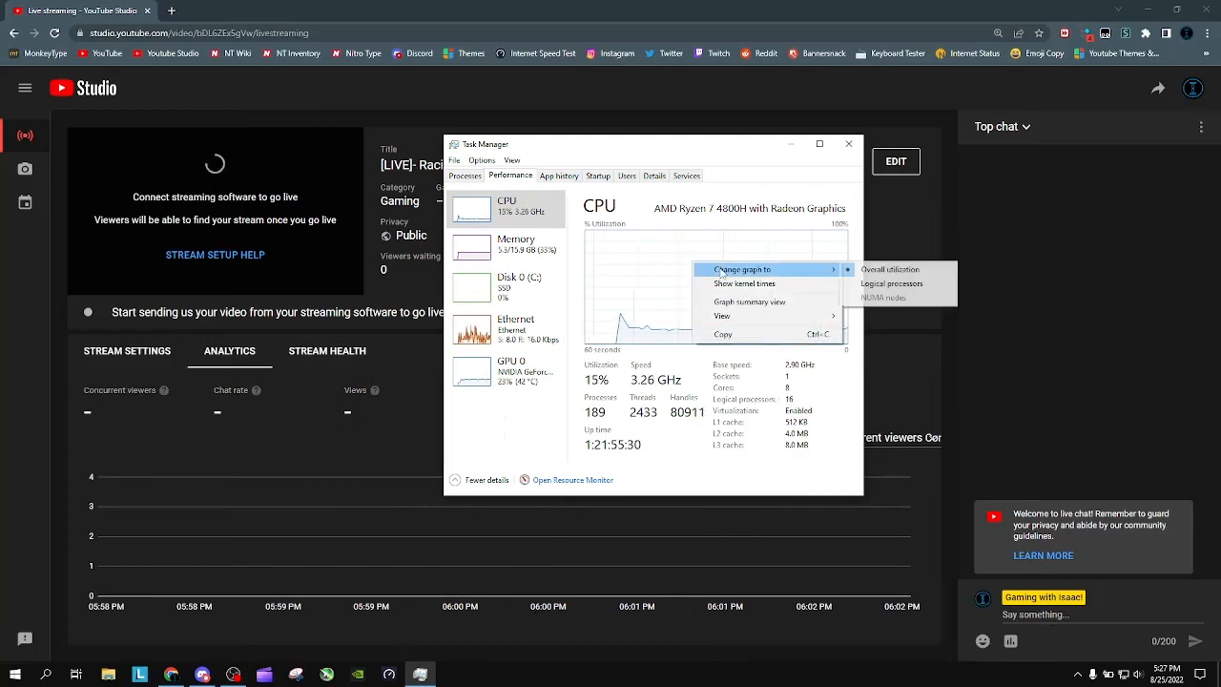
{"action": "left_click", "coordinate": [875, 283]}
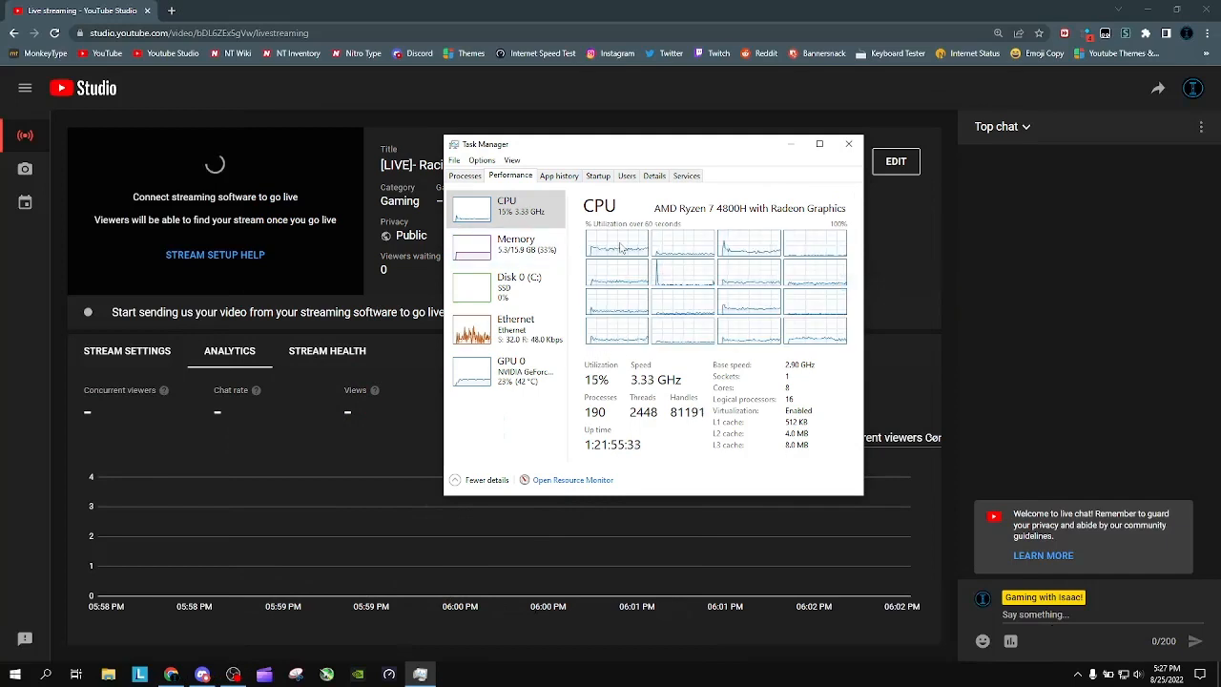
Change the CPU graph back to overall utilization, and check the running processes' resource usage before closing Task Manager.
{"action": "right_click", "coordinate": [696, 255]}
{"action": "mouse_move", "coordinate": [717, 261]}
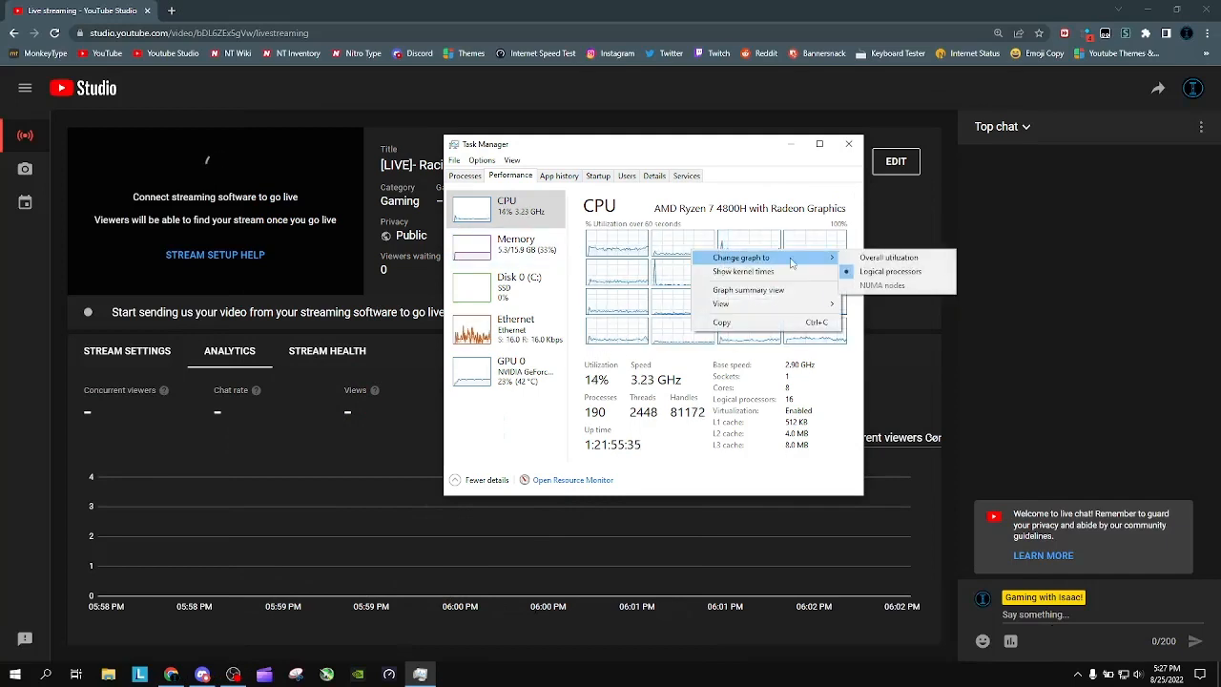
{"action": "left_click", "coordinate": [874, 258]}
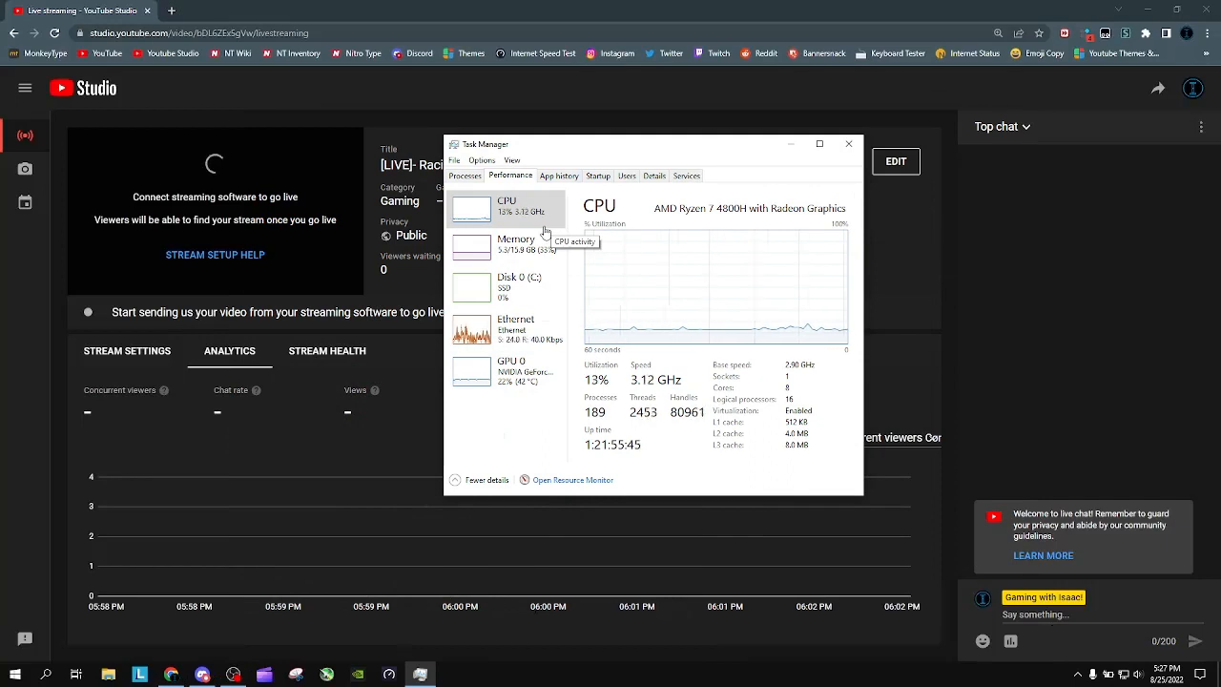
{"action": "left_click", "coordinate": [475, 177]}
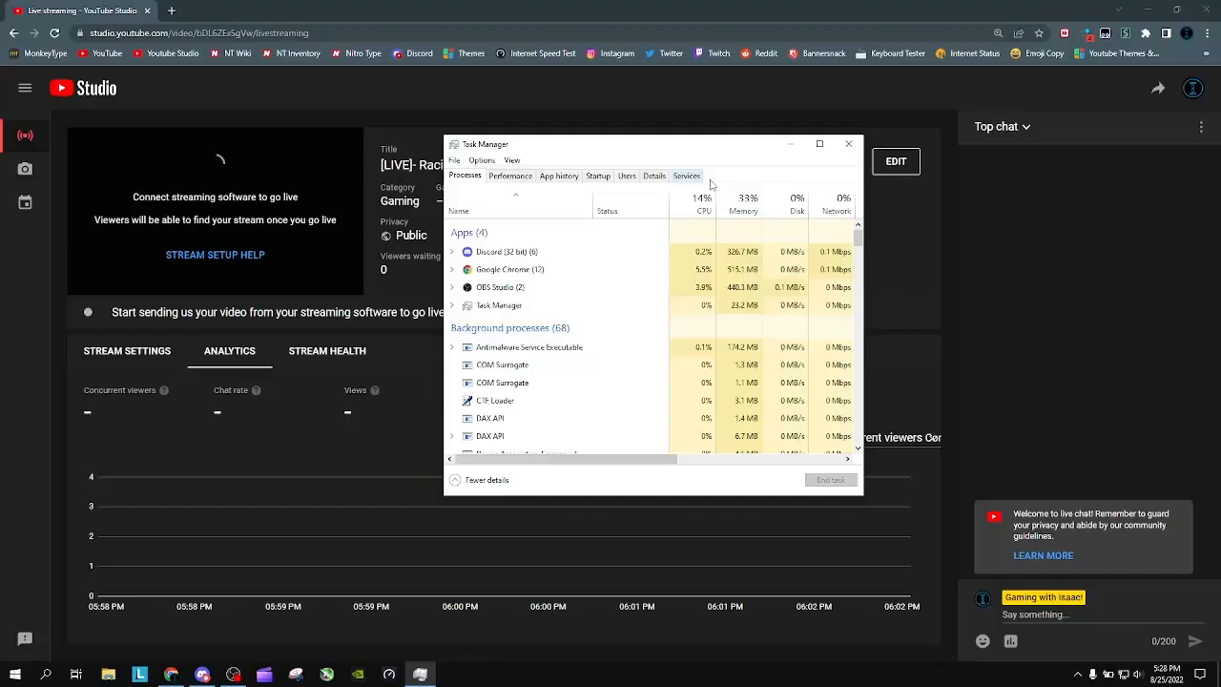
{"action": "left_click", "coordinate": [842, 145]}
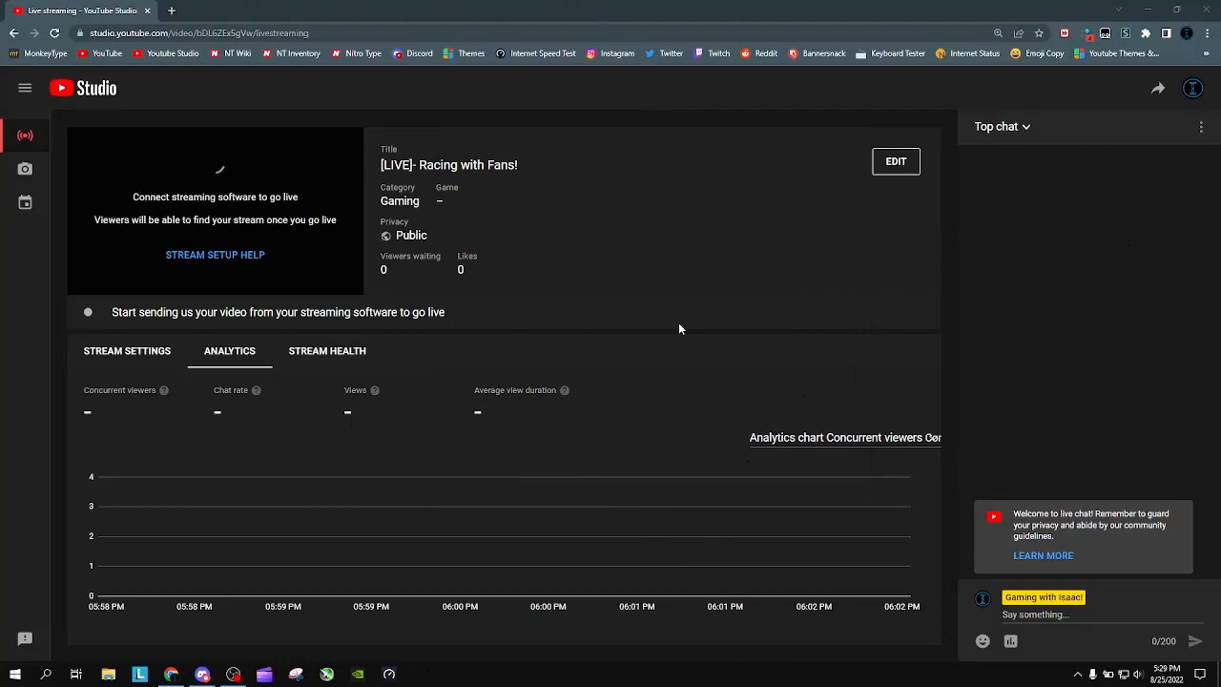
Switch to OBS and preview the Live Streaming Scene over the desktop, returning to the Video Recording Scene and minimizing OBS.
{"action": "left_click", "coordinate": [233, 674]}
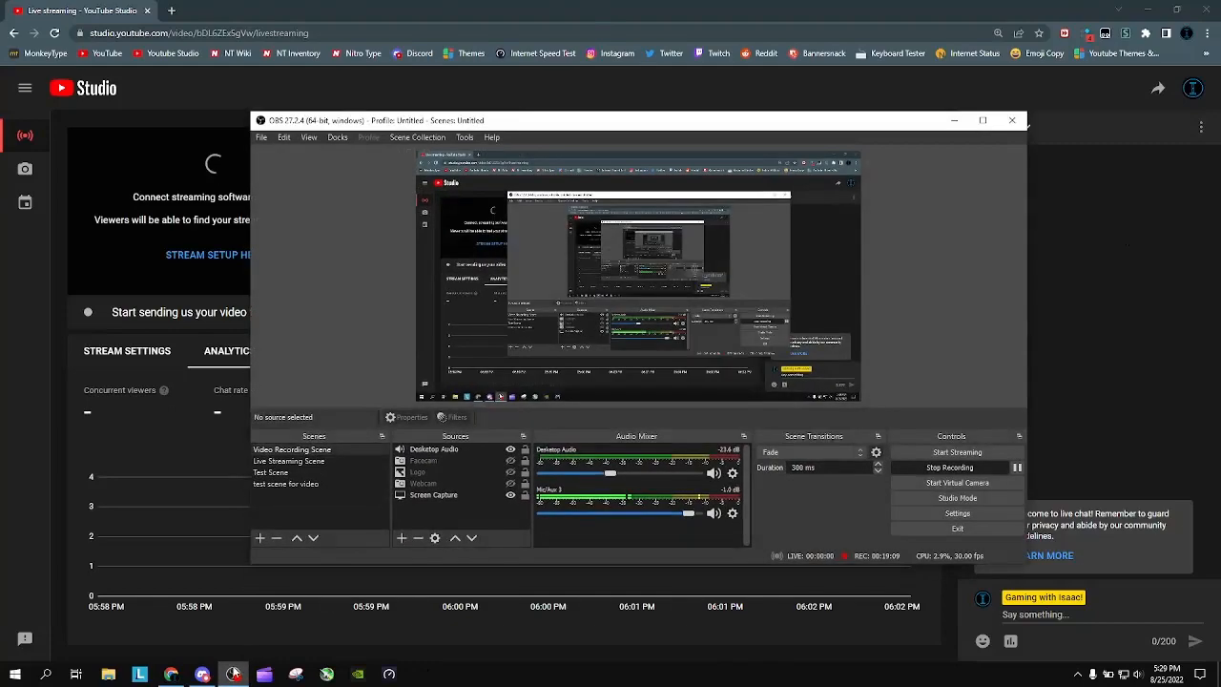
{"action": "left_click", "coordinate": [367, 462]}
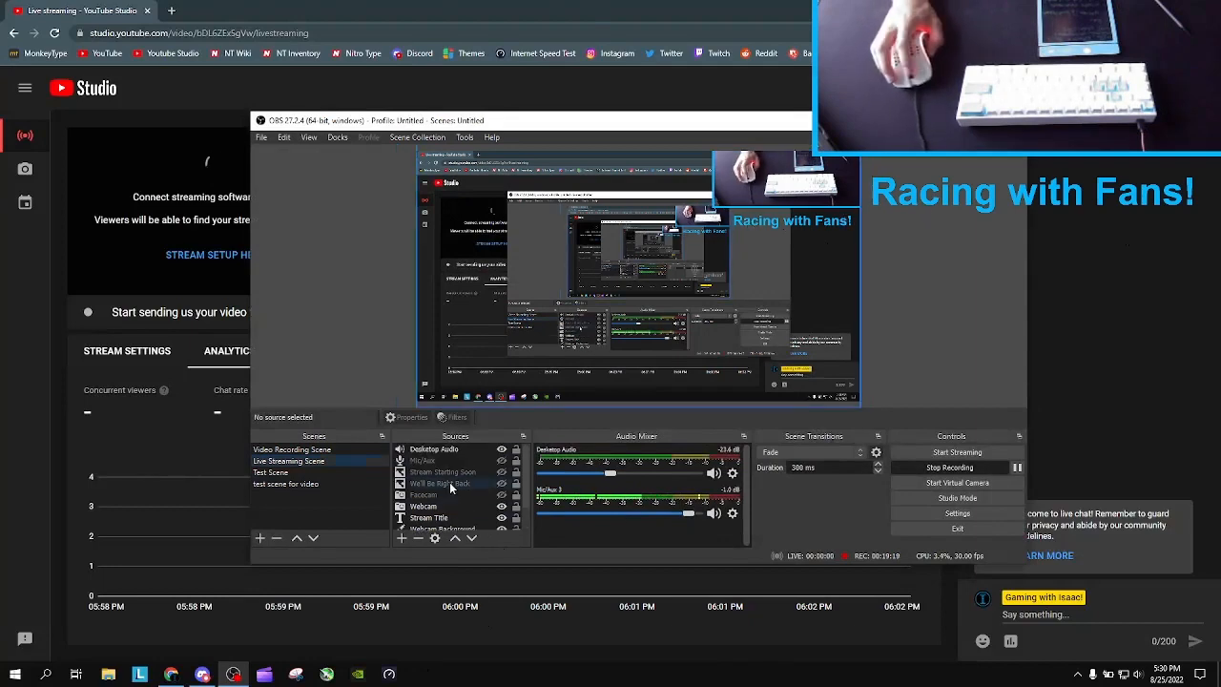
{"action": "left_click", "coordinate": [950, 121]}
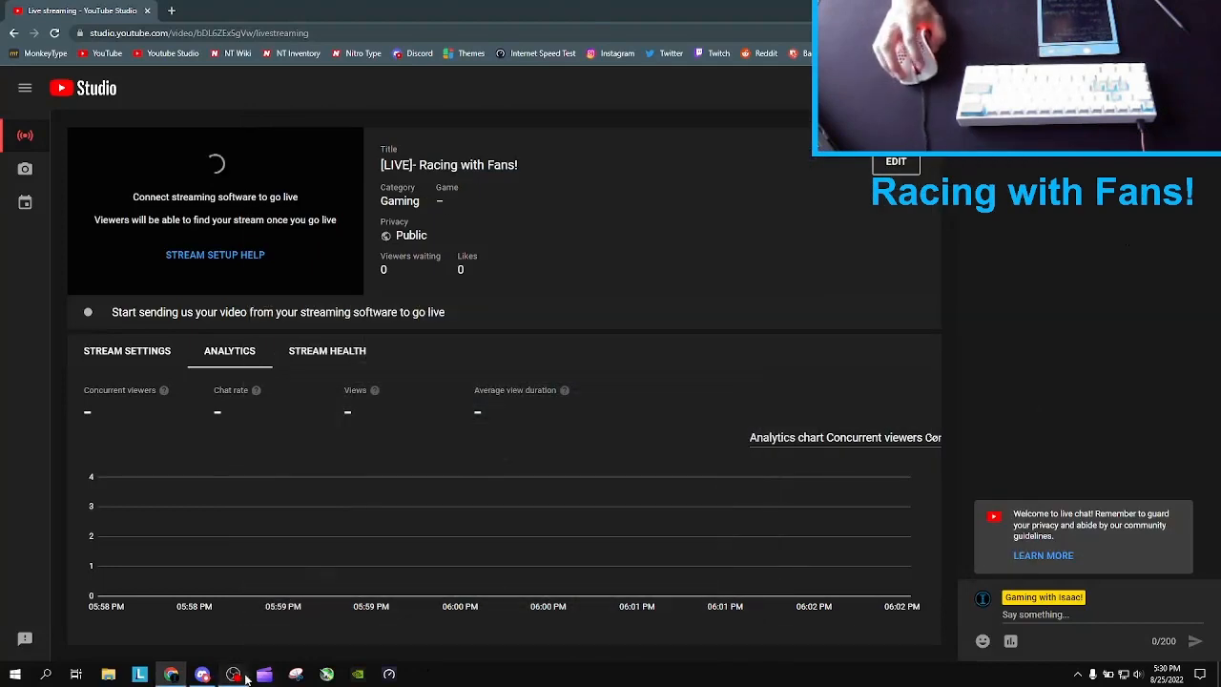
{"action": "left_click", "coordinate": [237, 676]}
{"action": "left_click", "coordinate": [292, 450]}
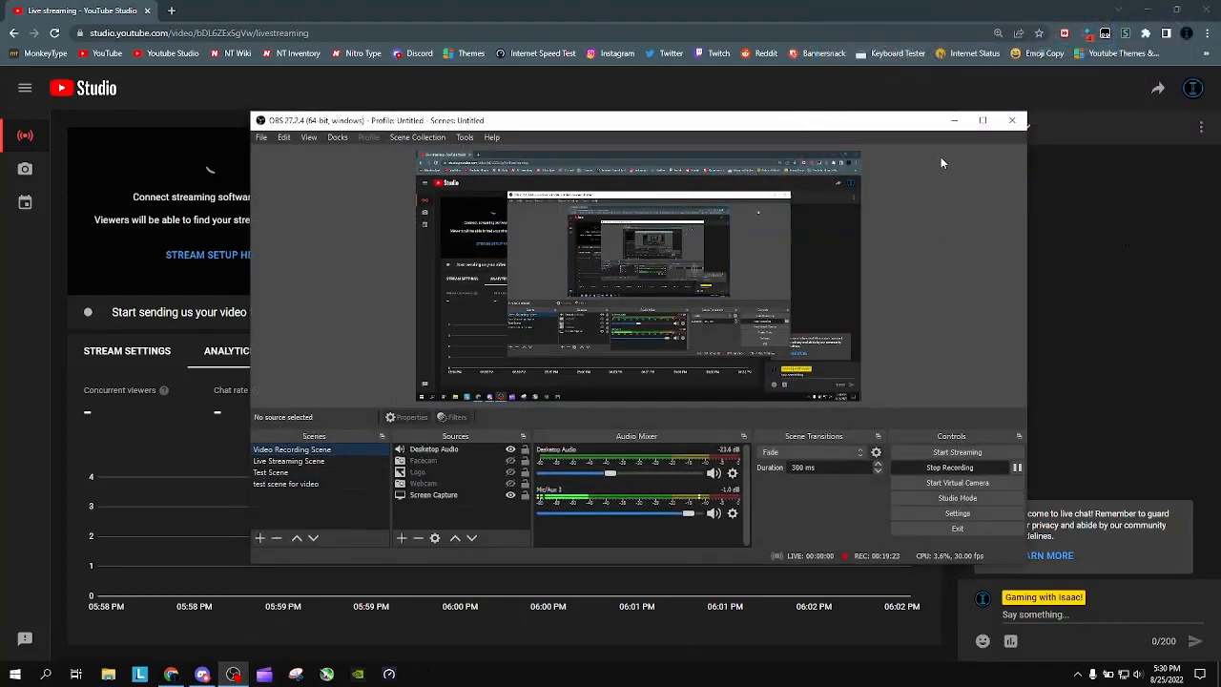
{"action": "left_click", "coordinate": [953, 122]}
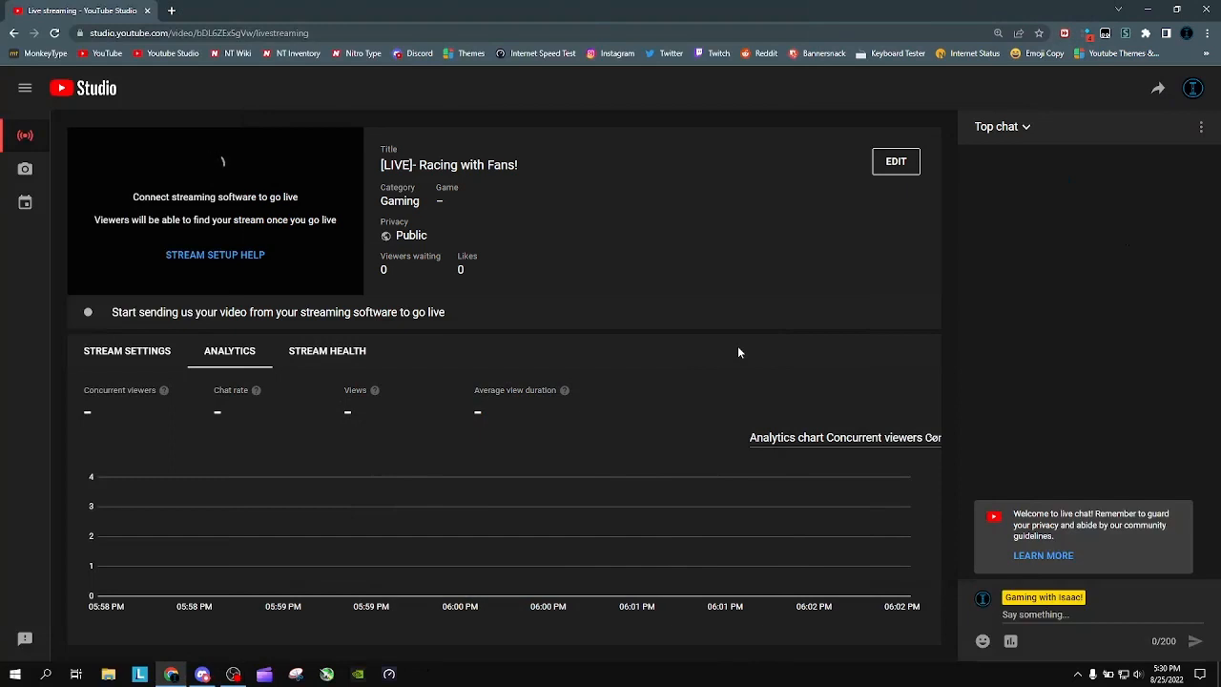
Restore OBS and examine its performance Stats, closing them when finished and moving the OBS window off the captured screen.
{"action": "left_click", "coordinate": [232, 673]}
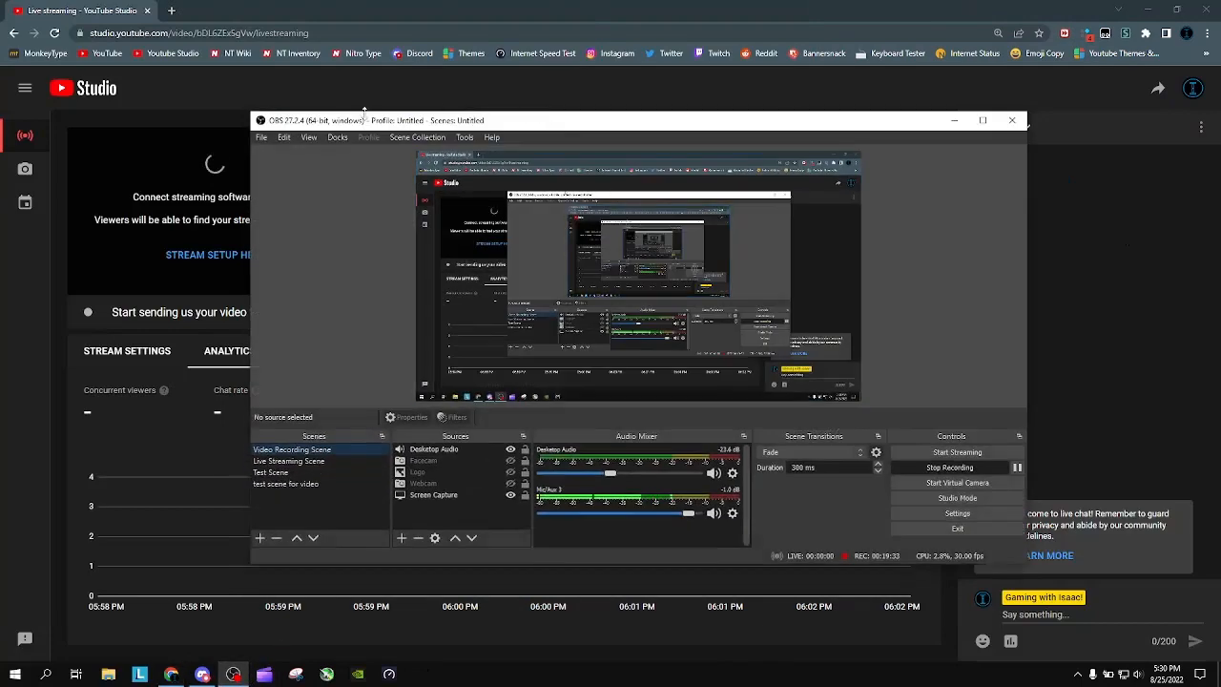
{"action": "left_click", "coordinate": [306, 138]}
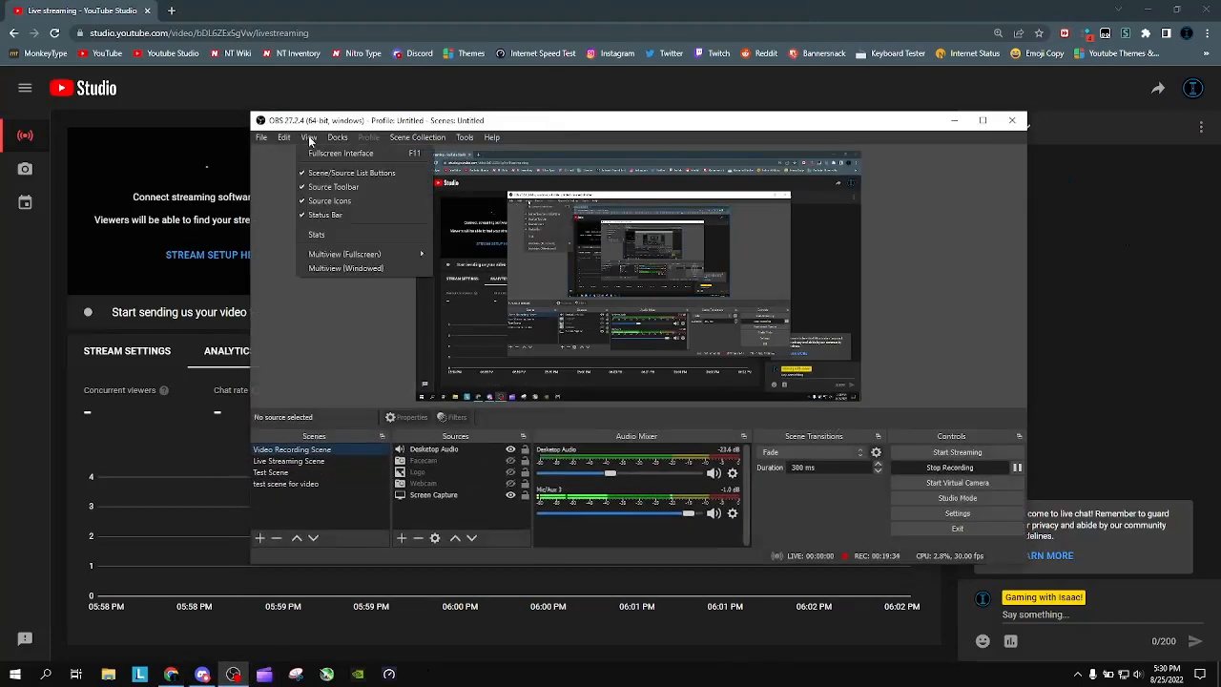
{"action": "left_click", "coordinate": [328, 234]}
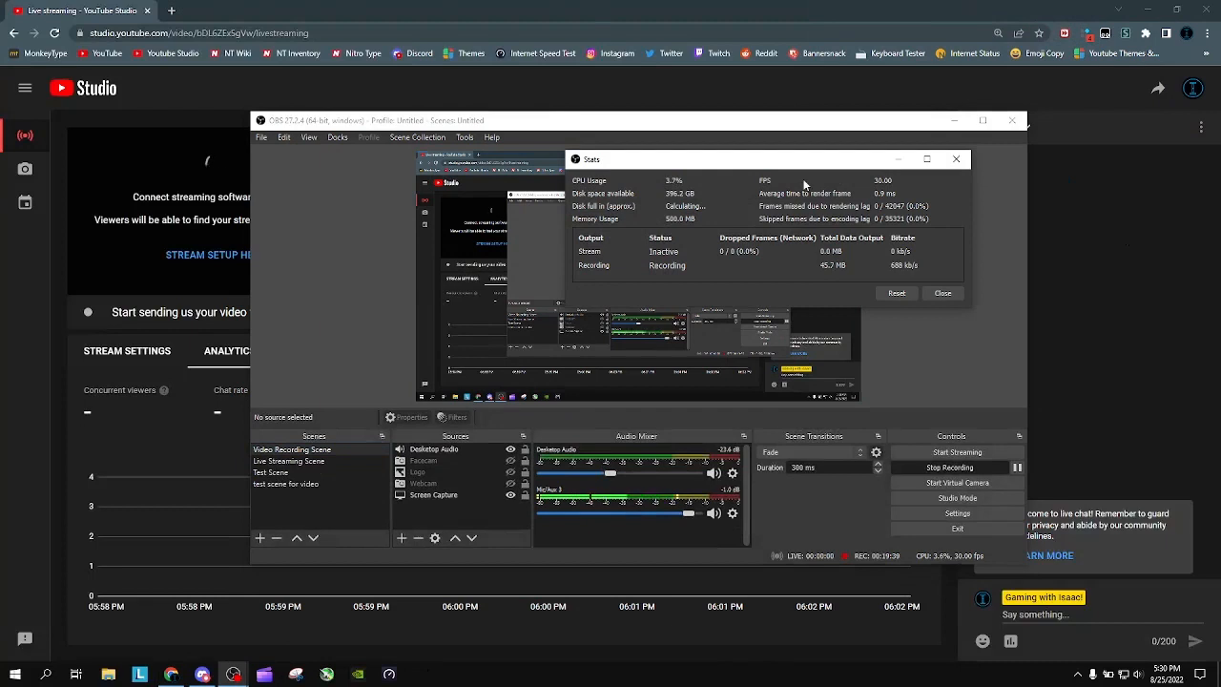
{"action": "left_click", "coordinate": [943, 293]}
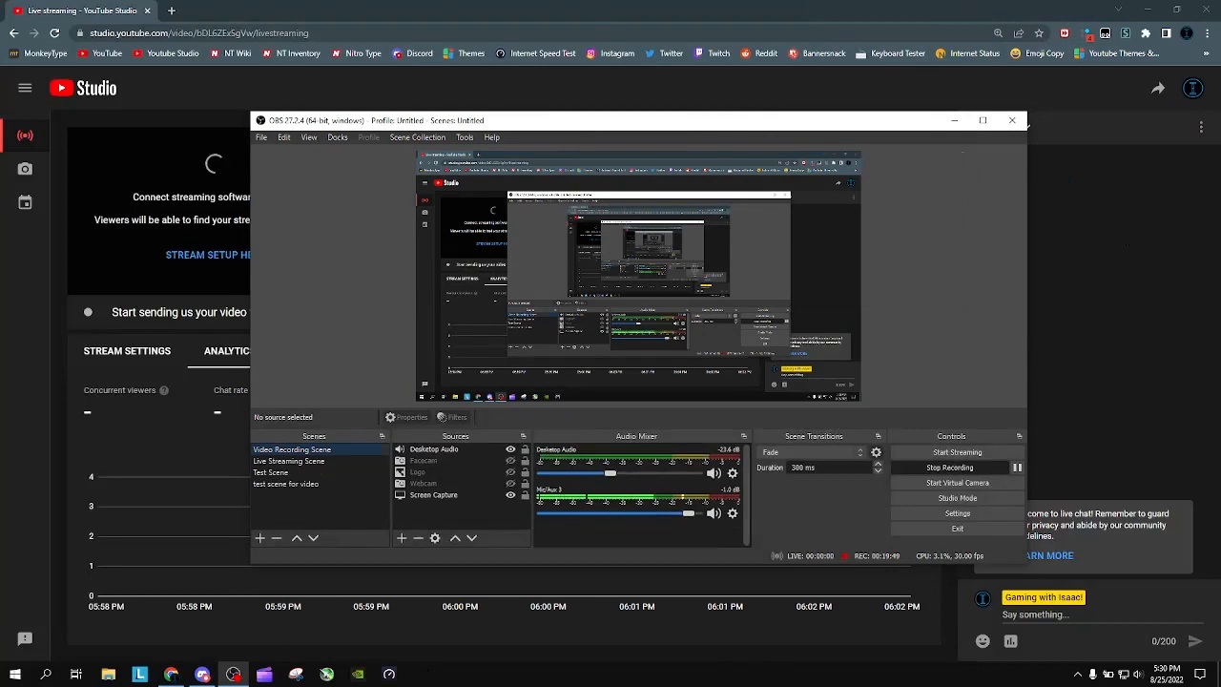
{"action": "left_click_drag", "start_coordinate": [567, 125], "coordinate": [1220, 181]}
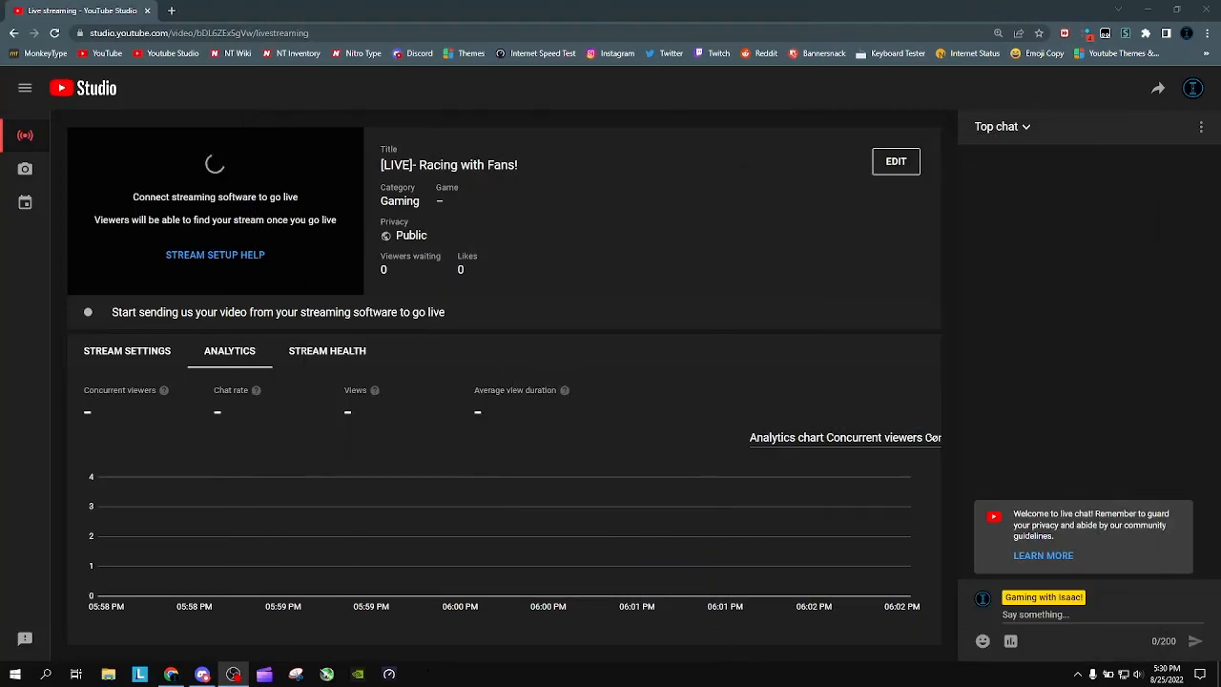